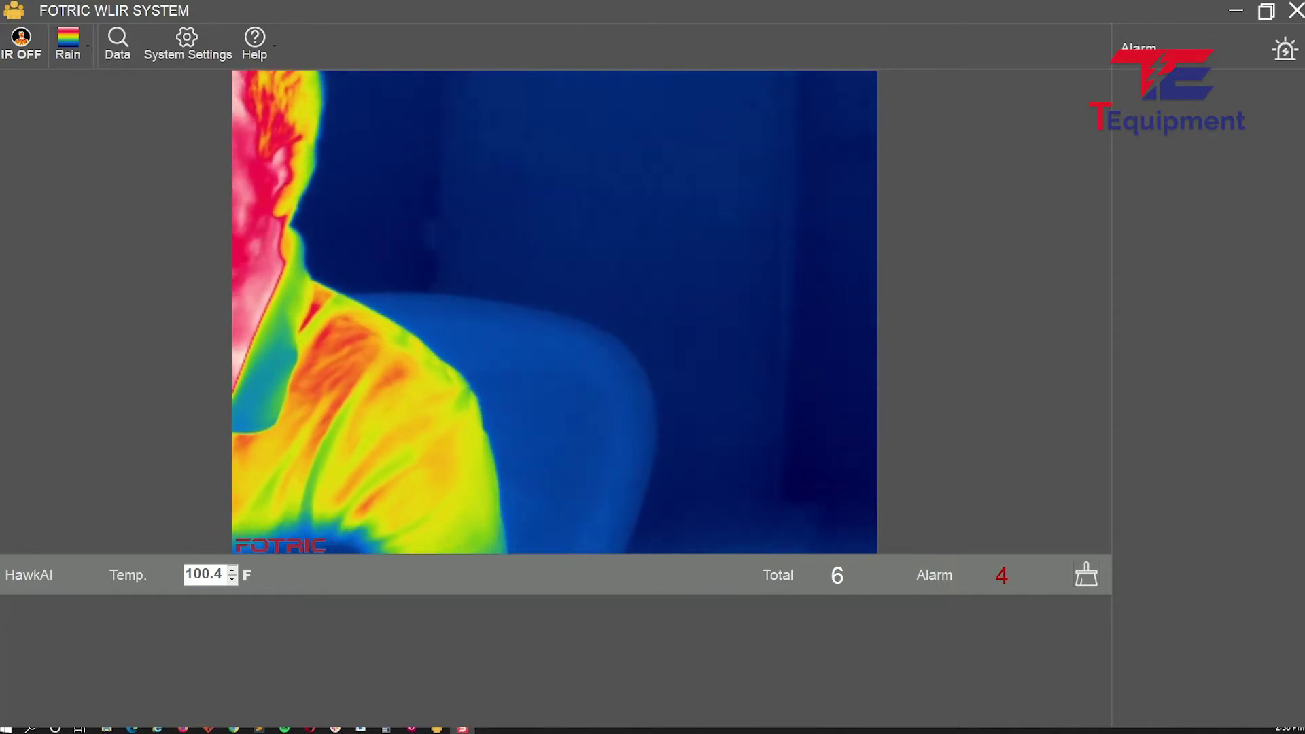
Check the software version 1.0.4.68 in Help > About, then bring up System Settings.
click(264, 62)
click(278, 79)
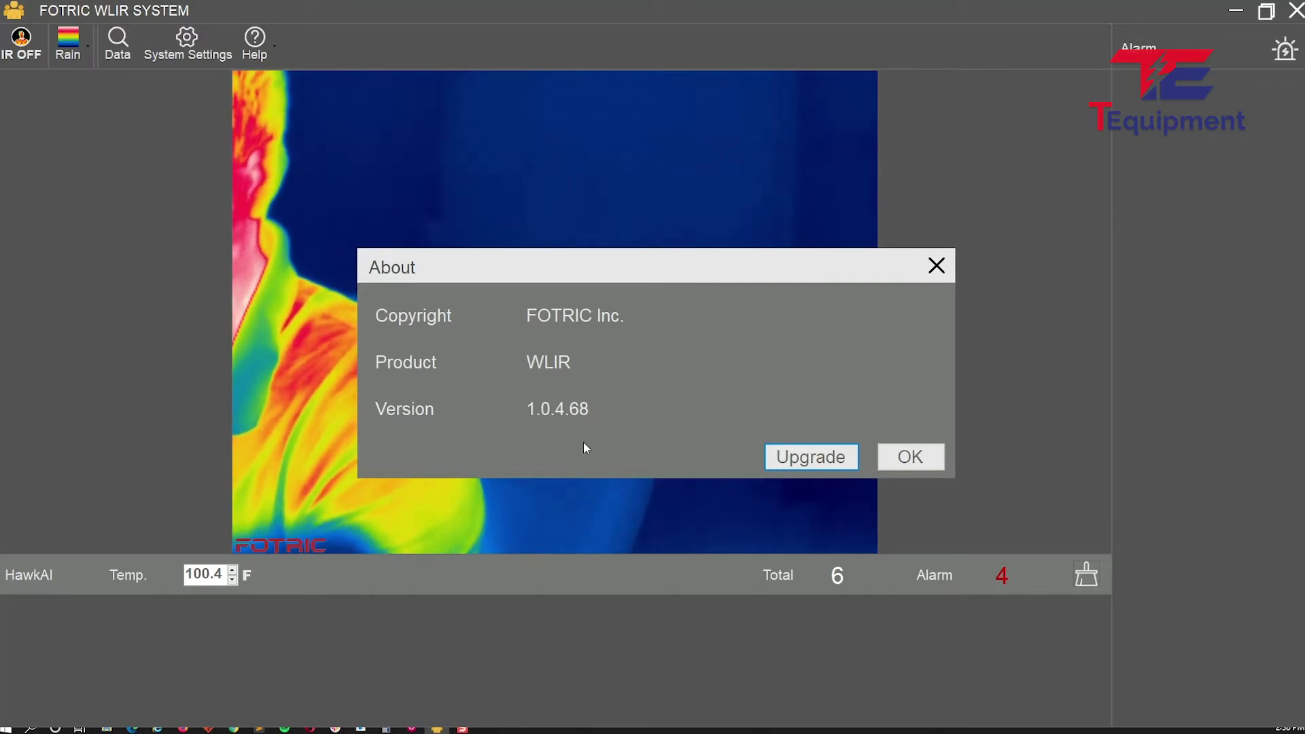
click(896, 458)
click(209, 54)
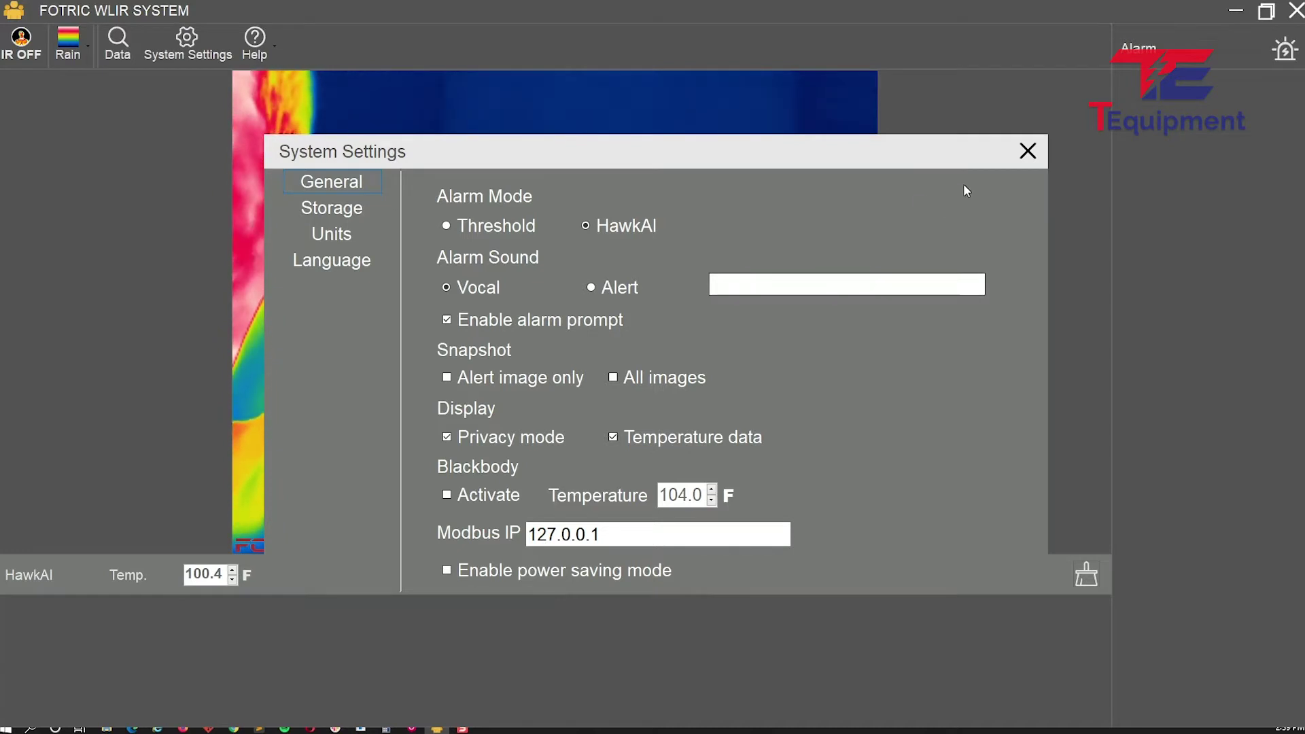
Close System Settings and set the alarm temperature threshold to 95.0 °F.
click(1029, 155)
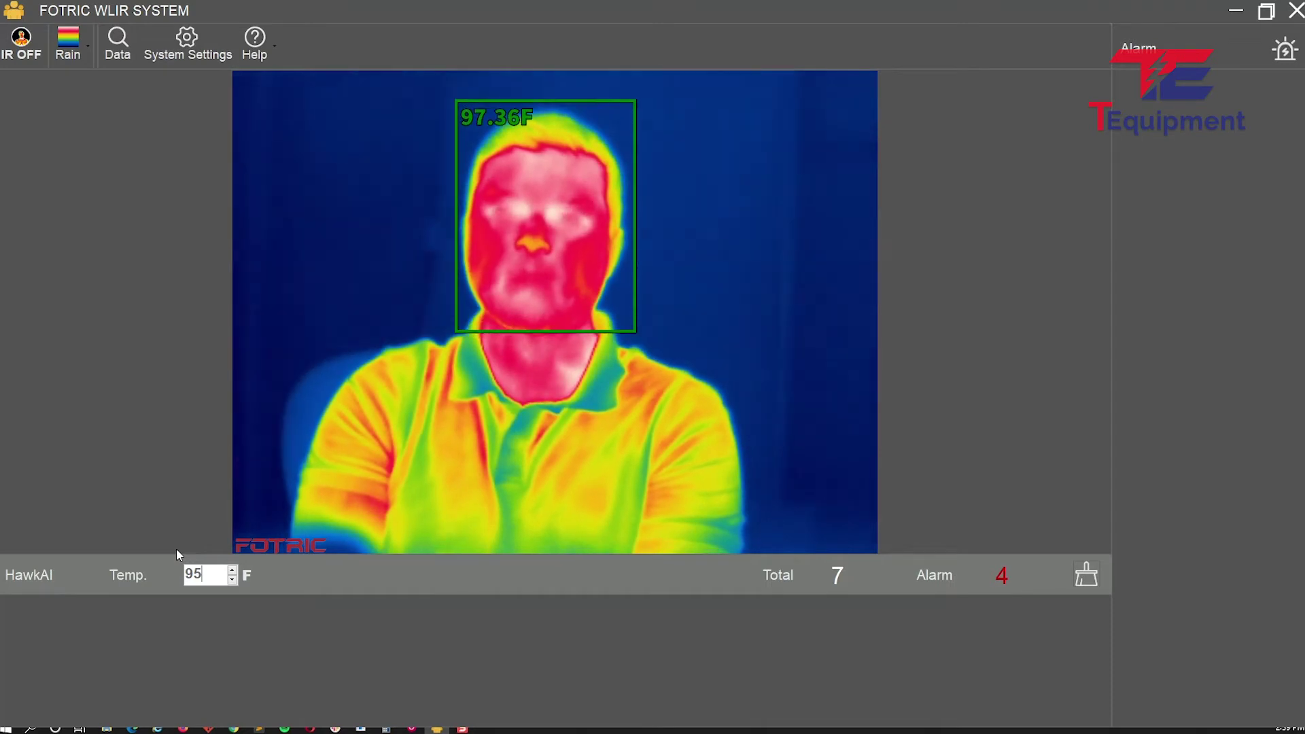
key(Return)
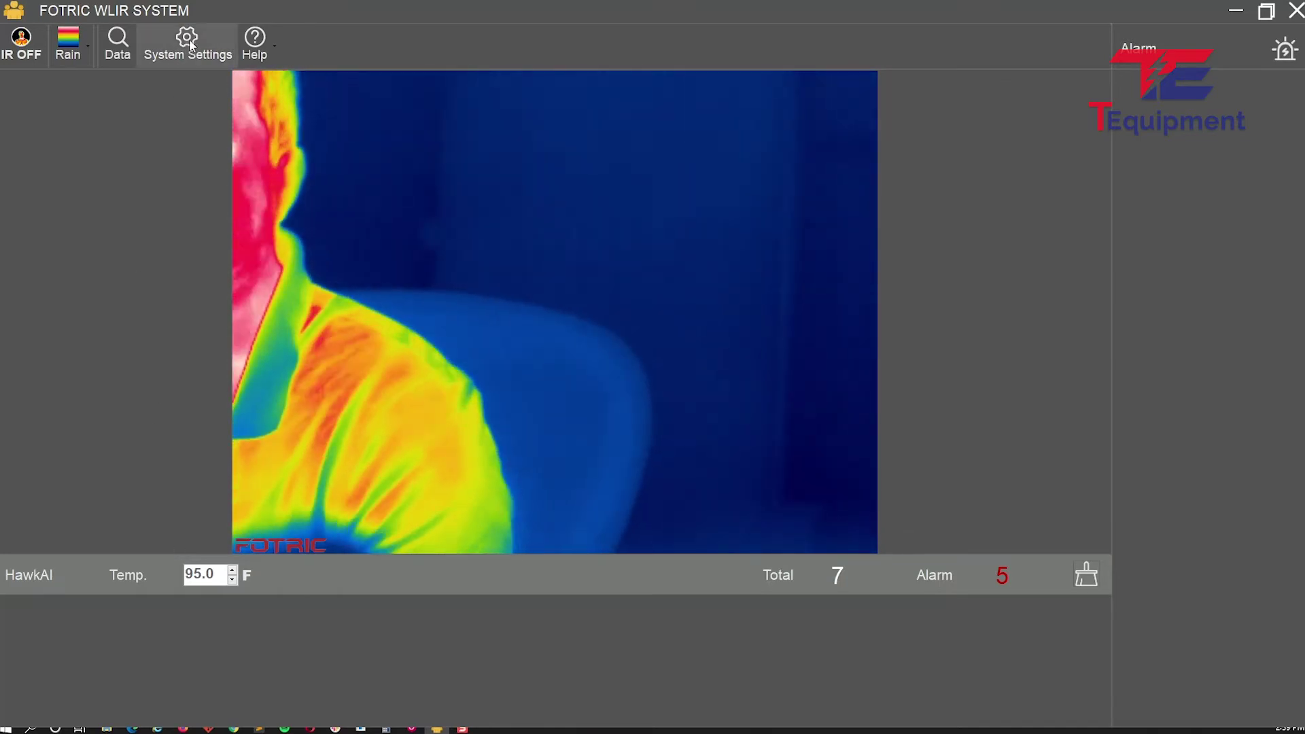
Enter 'High Temperature - See Guard' as the alert message and close System Settings.
click(216, 56)
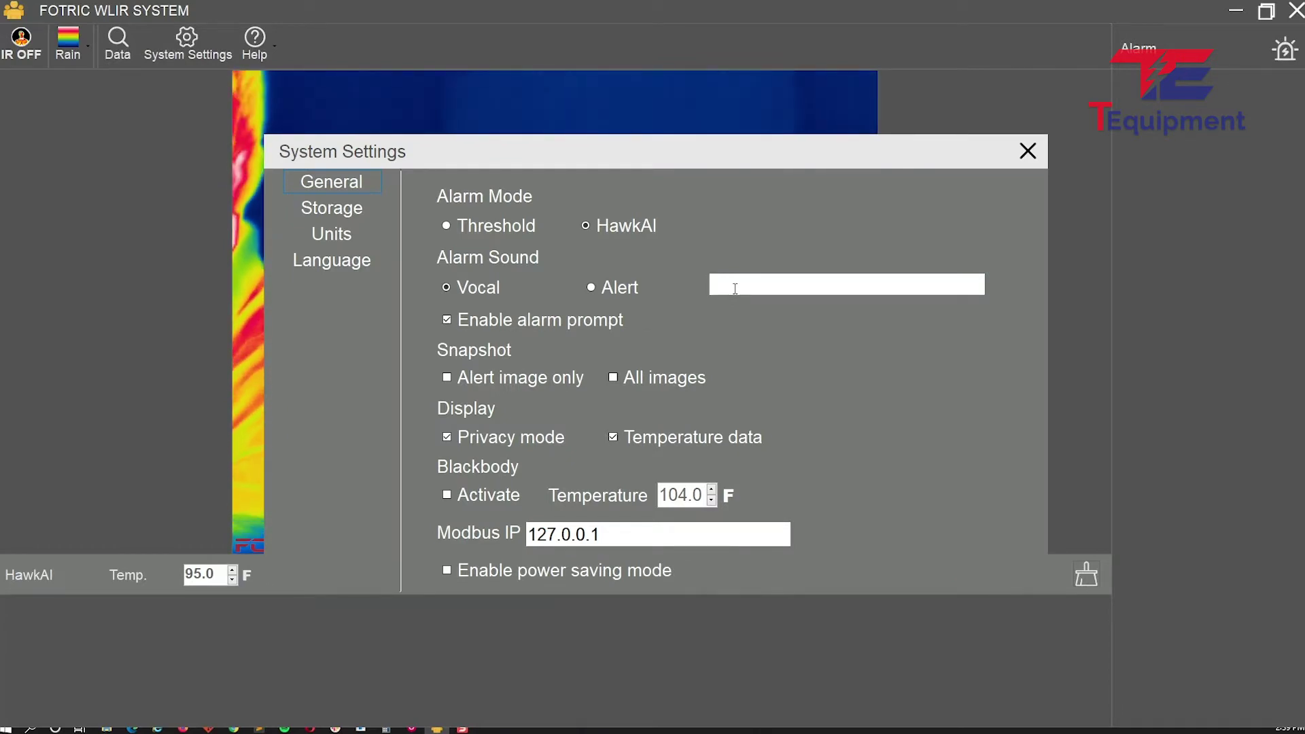
text(High Tempera)
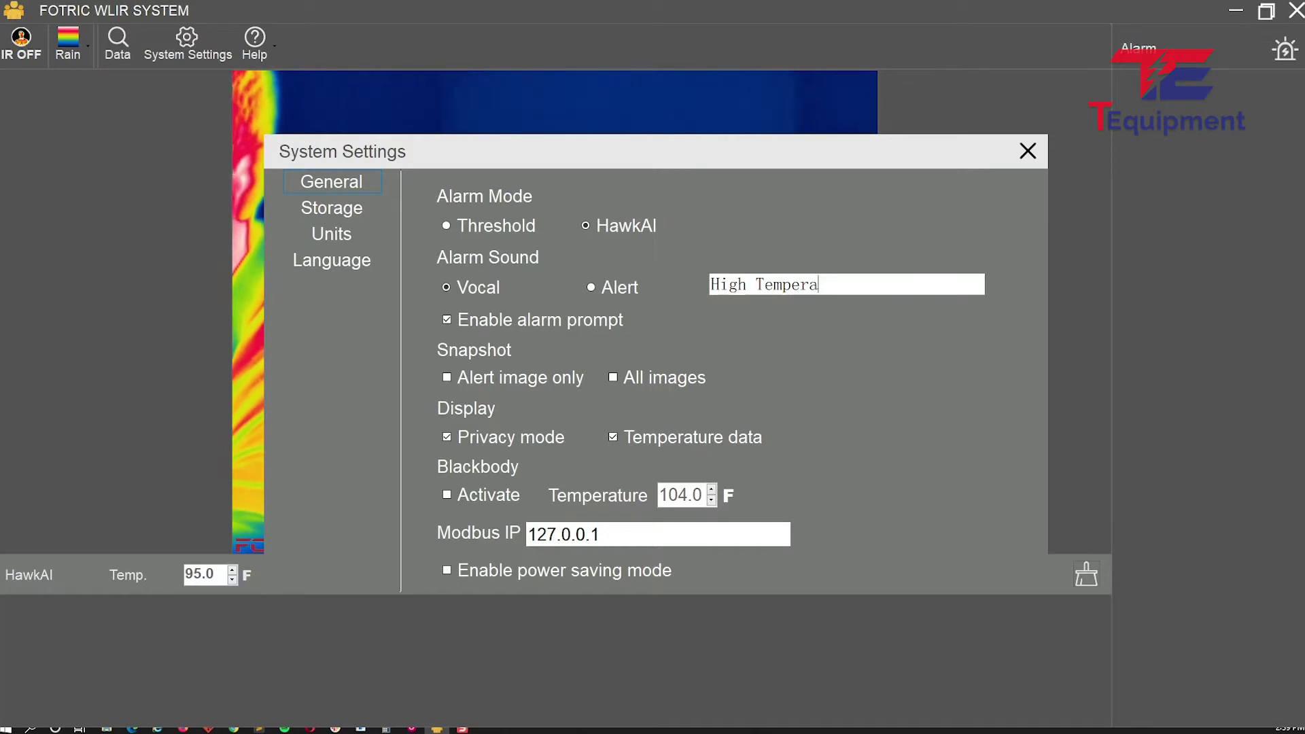
text(ture - Go D)
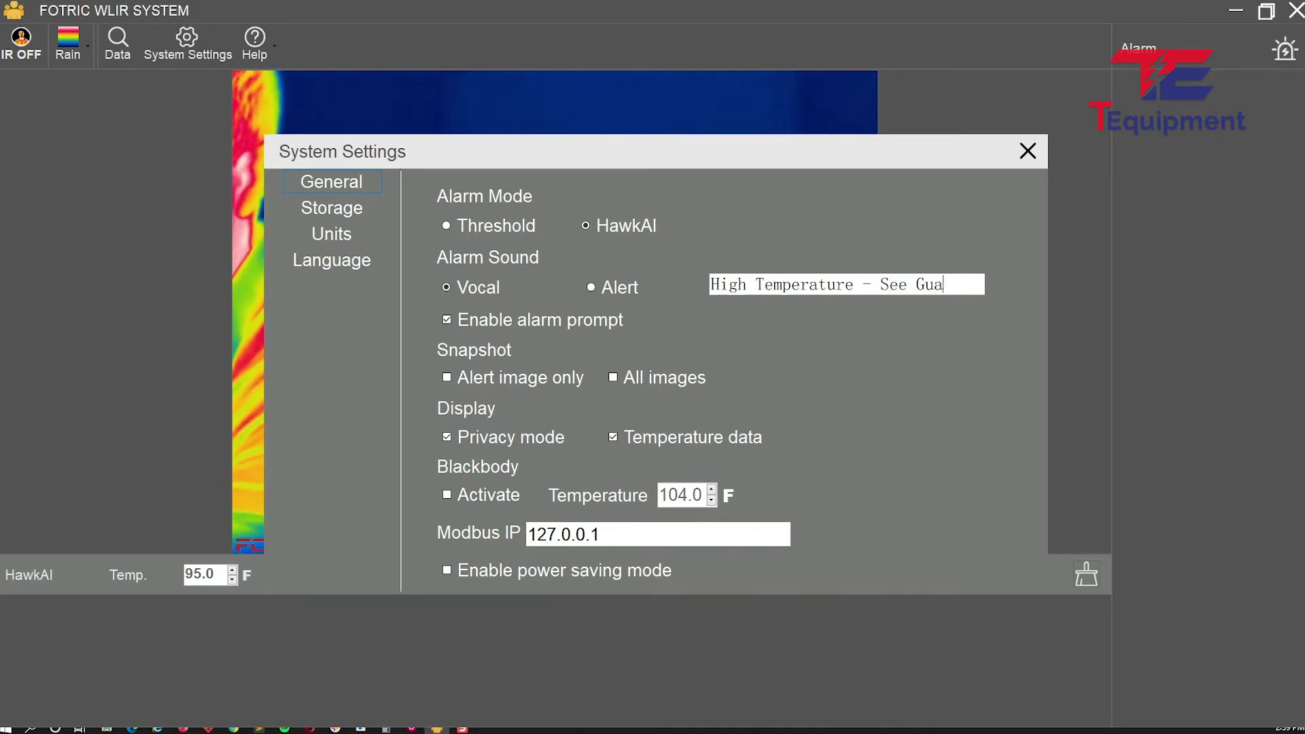
click(1027, 152)
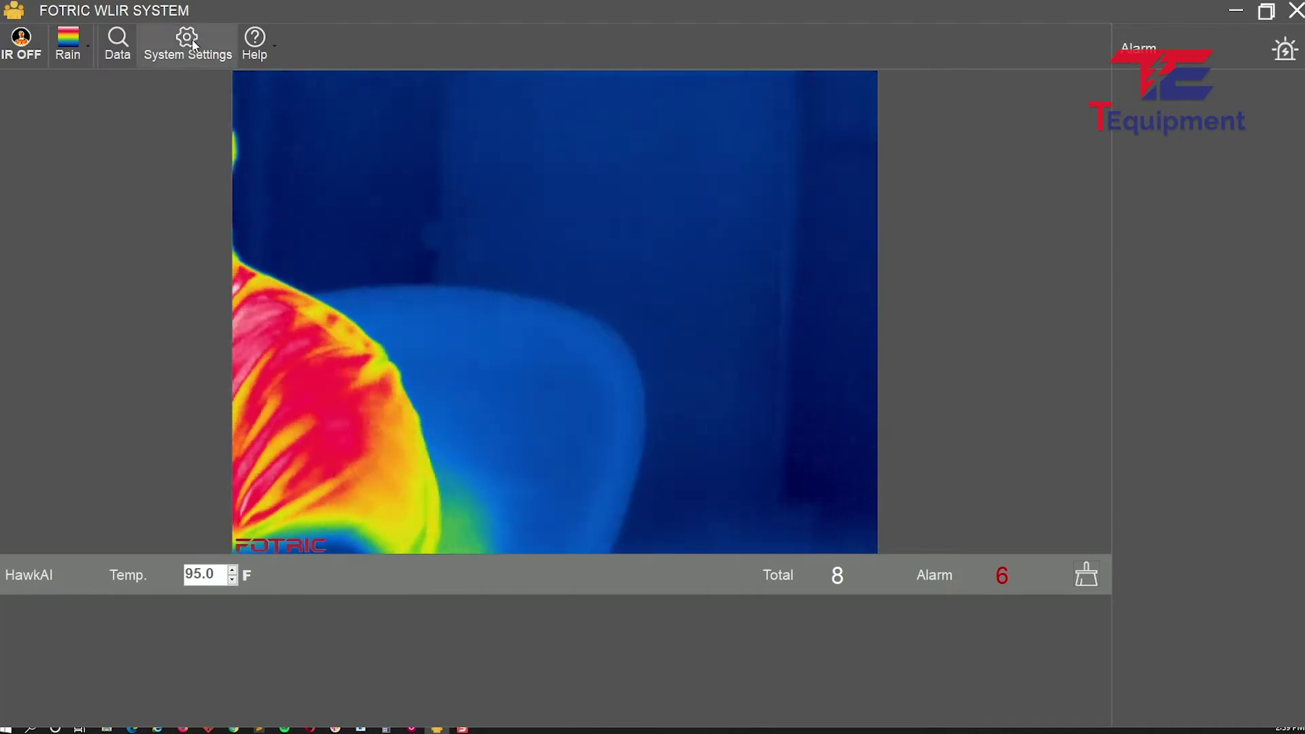
Uncheck Enable alarm prompt on the General settings page and close the dialog.
click(198, 55)
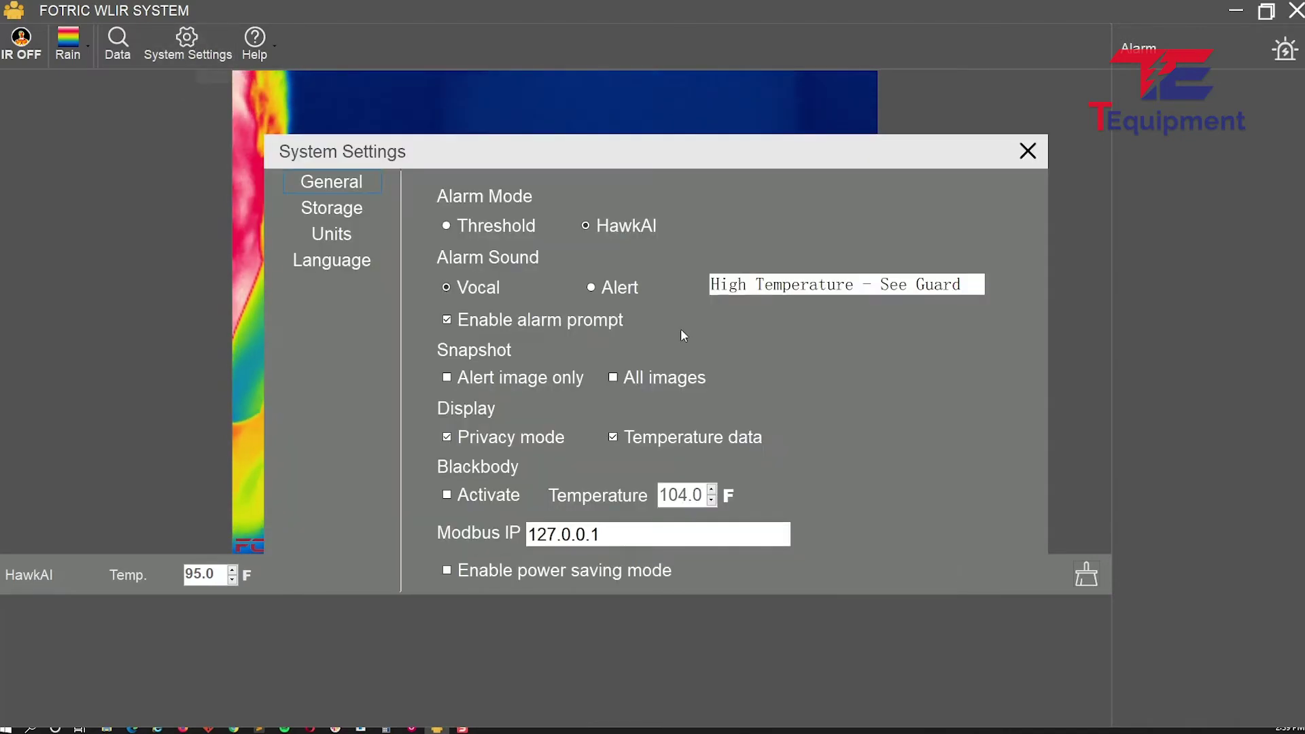
triple_click(844, 282)
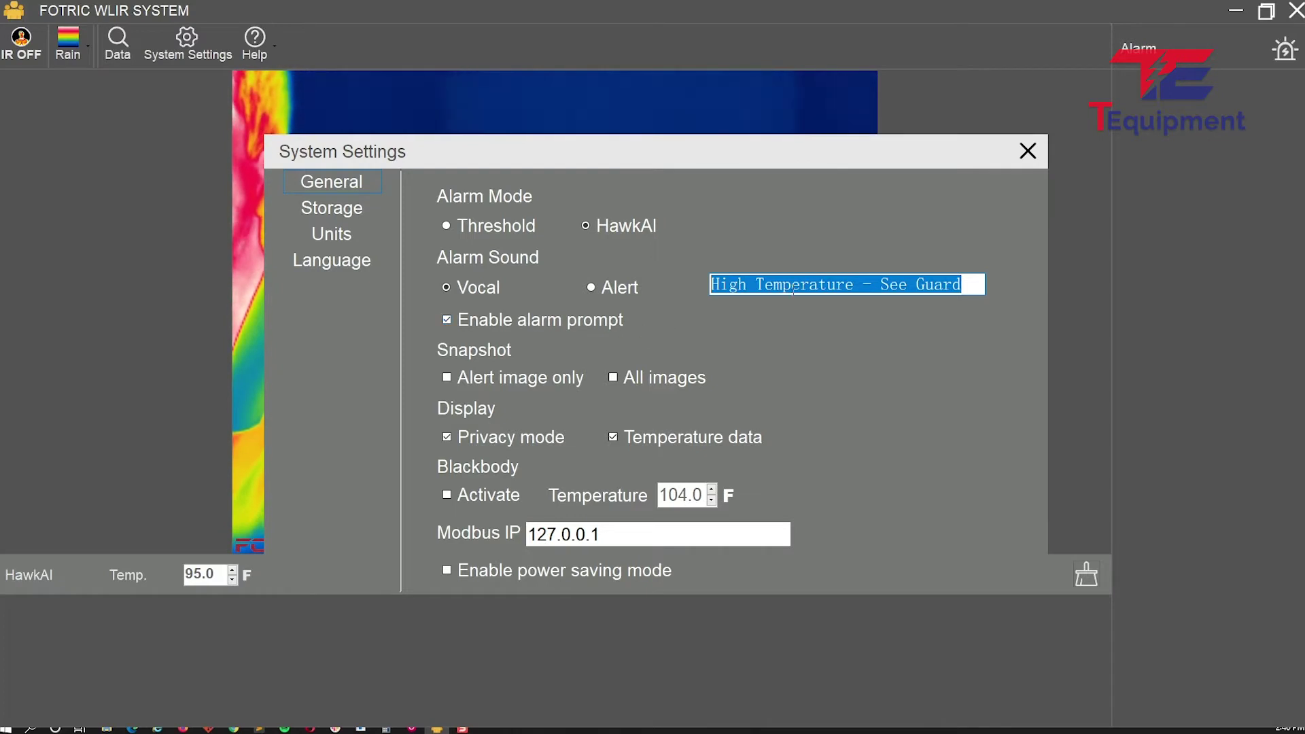
click(537, 329)
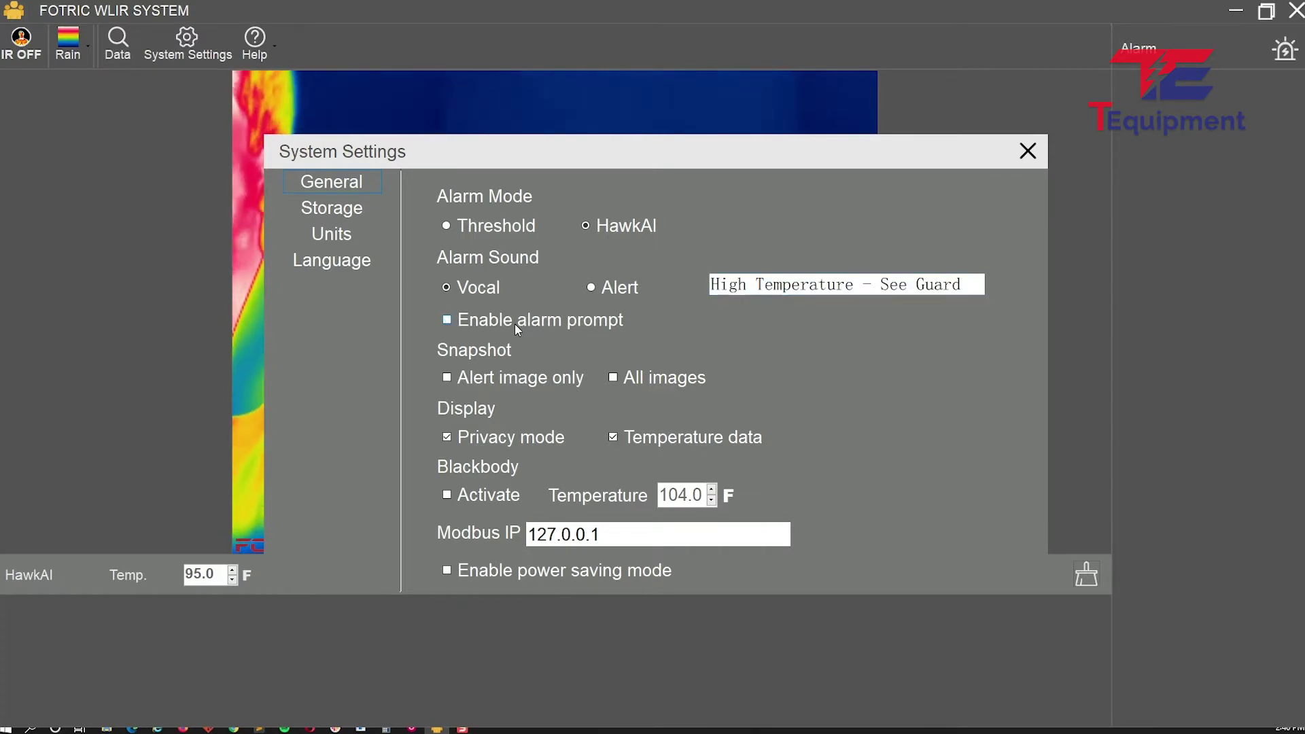
double_click(883, 284)
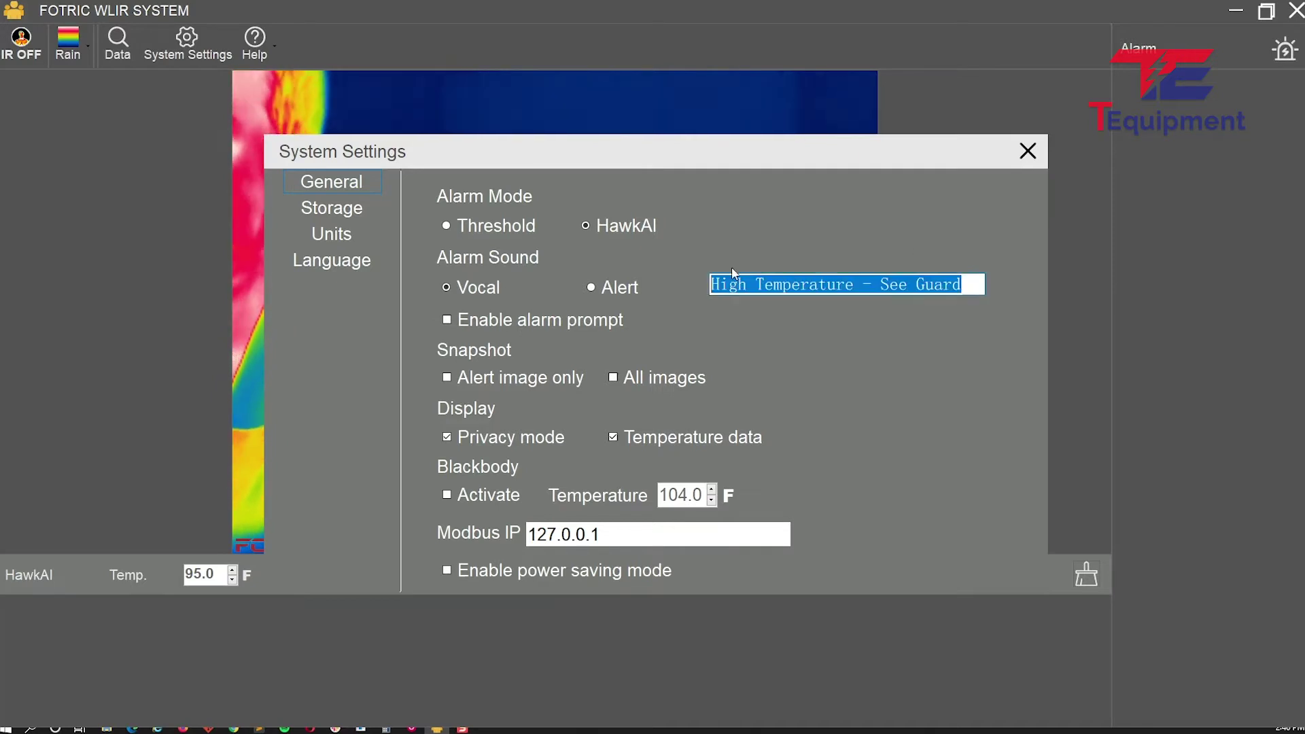
click(1028, 152)
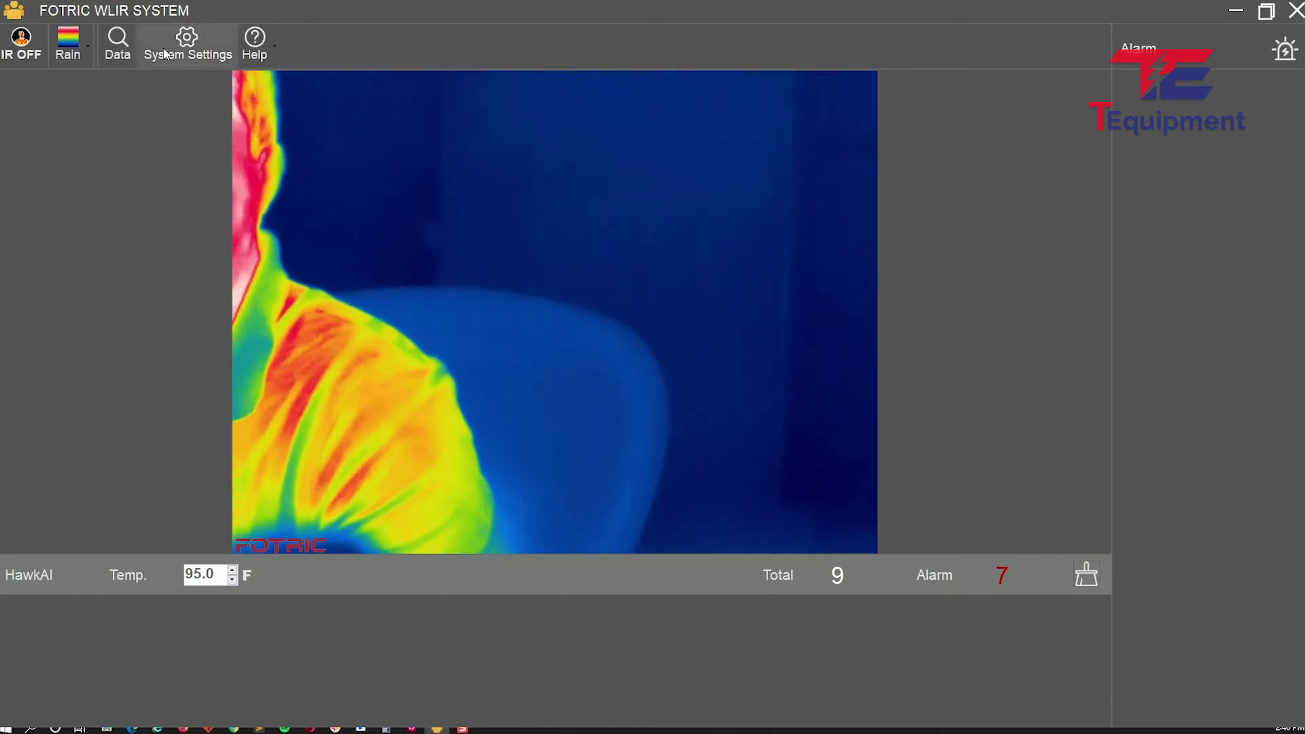
Trim the alert message to 'High Temperature', switch privacy mode off, and close settings.
click(187, 42)
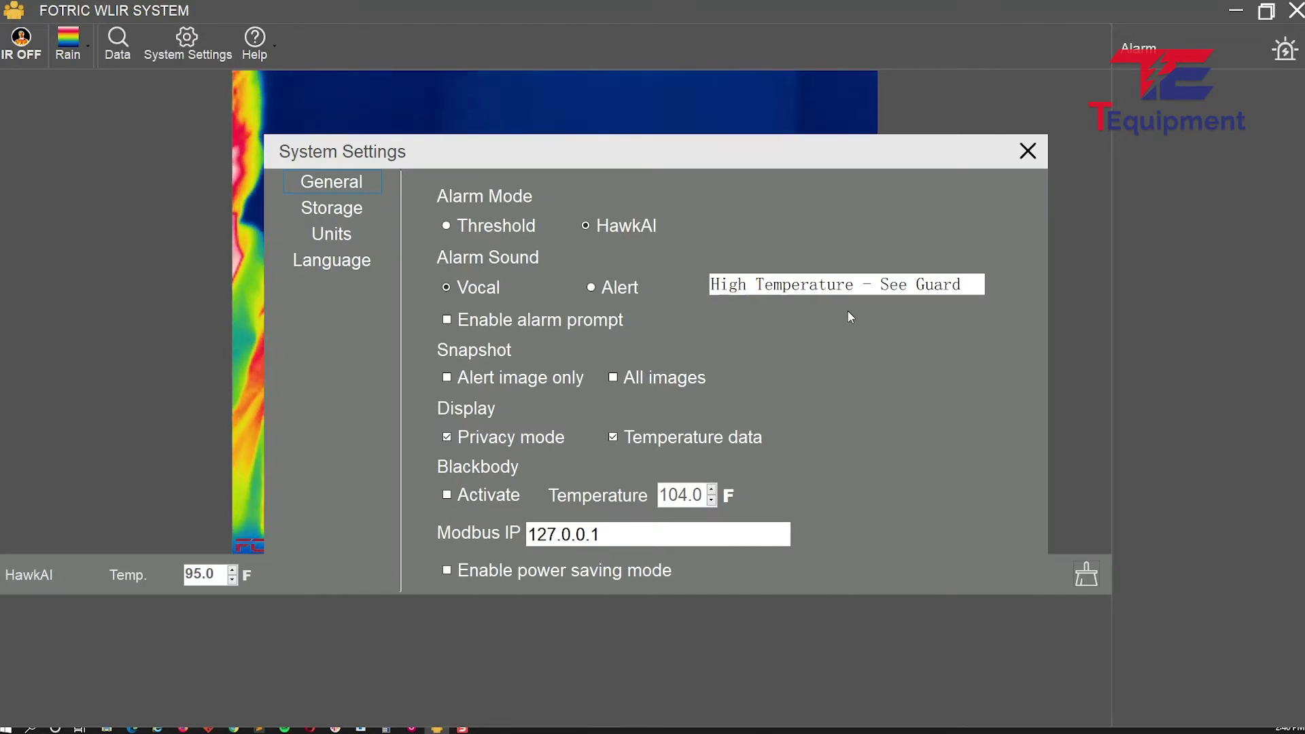
click(971, 284)
drag(972, 284, 534, 295)
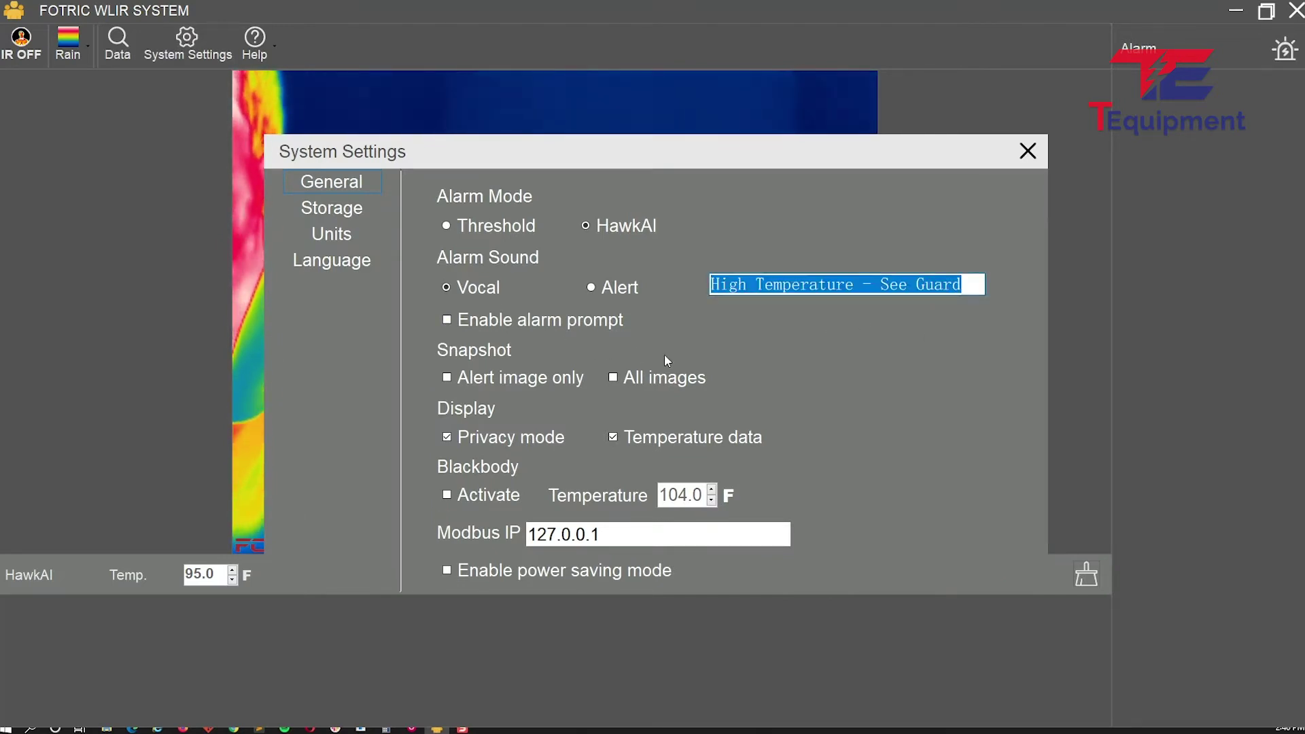
key(End)
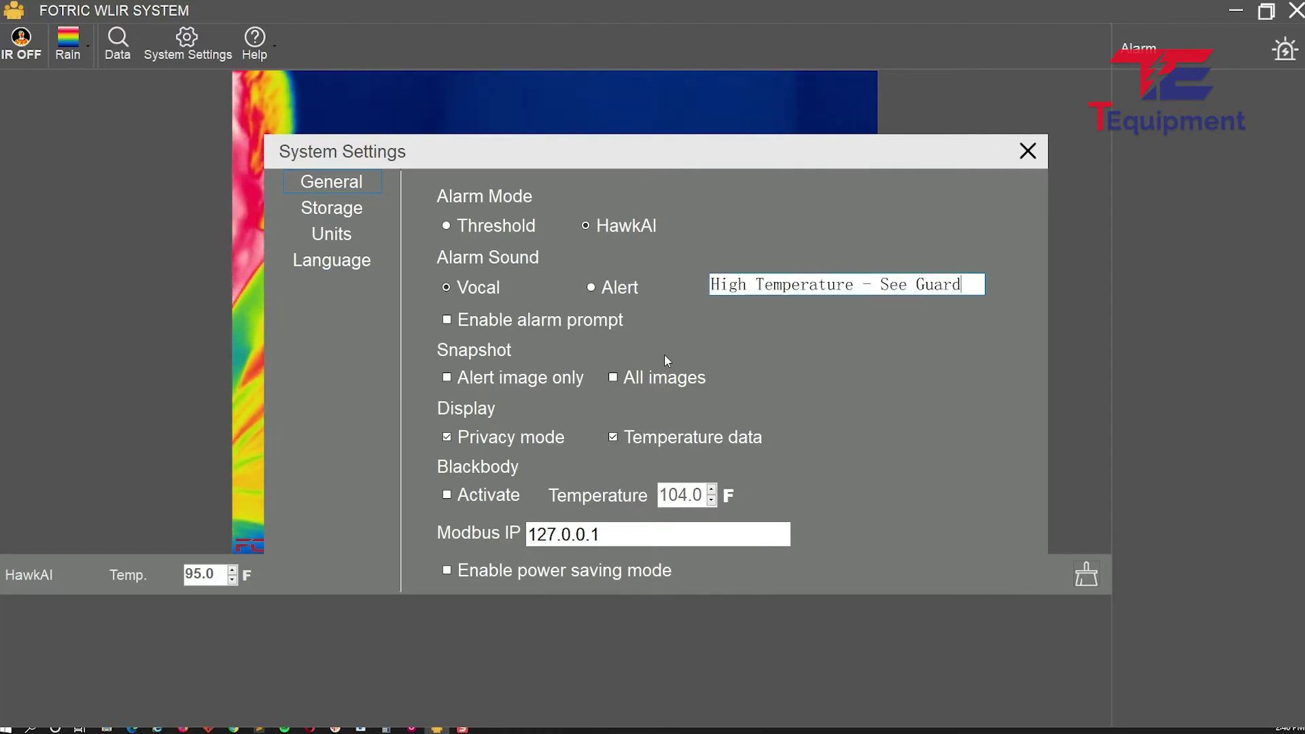
key(BackSpace)
key(BackSpace)
key(BackSpace)
key(BackSpace)
key(BackSpace)
key(BackSpace)
key(BackSpace)
key(BackSpace)
key(BackSpace)
key(BackSpace)
key(BackSpace)
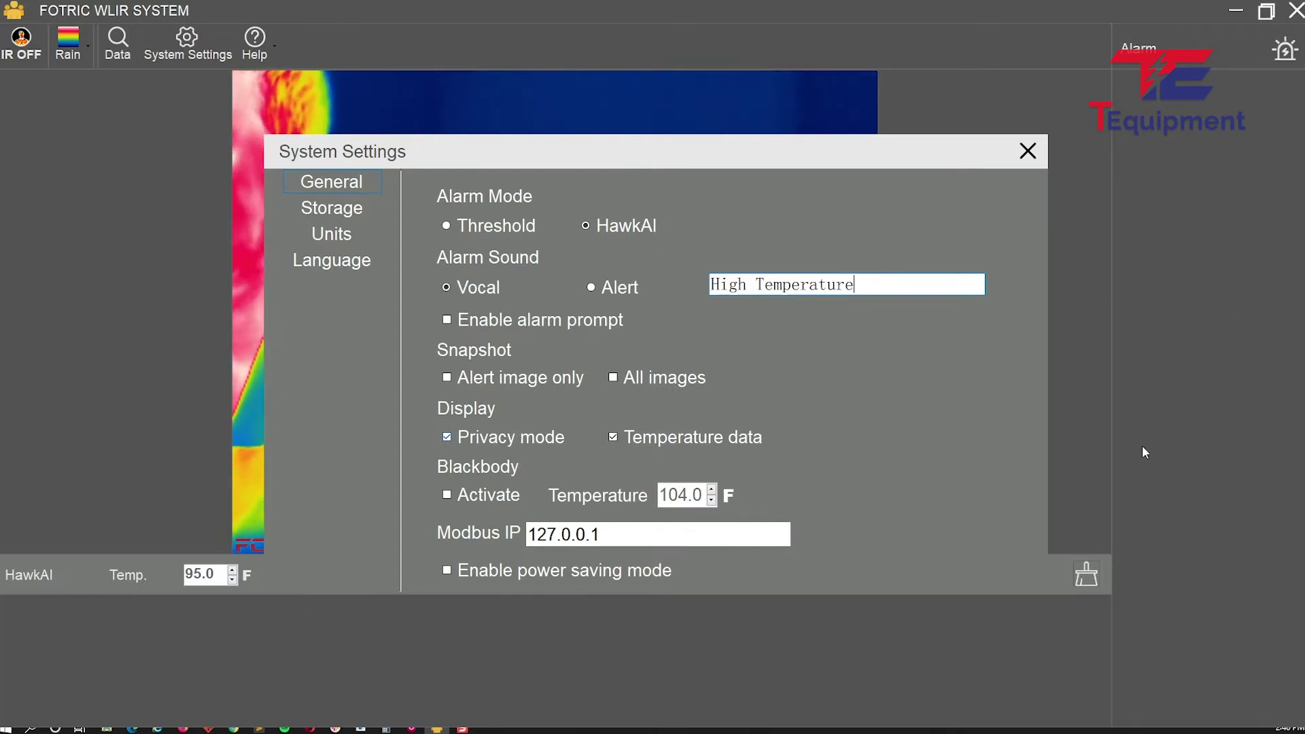
click(537, 437)
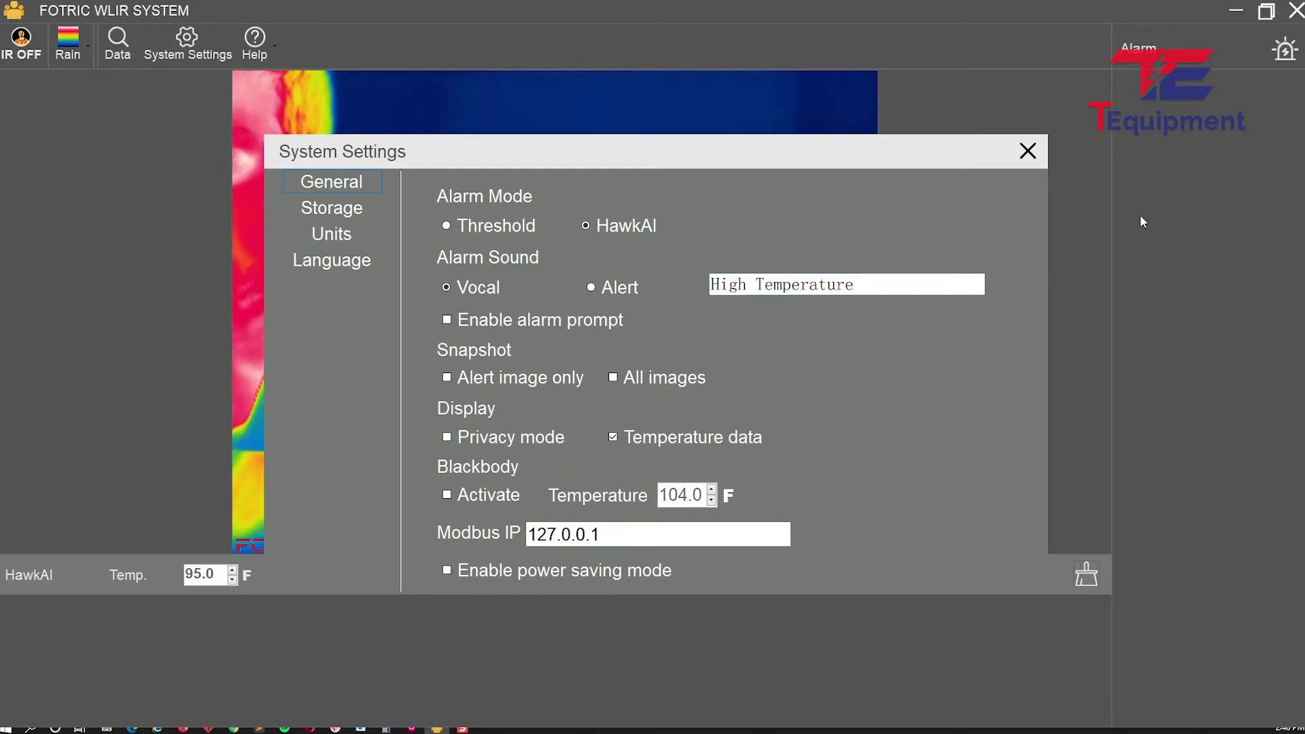
click(1029, 153)
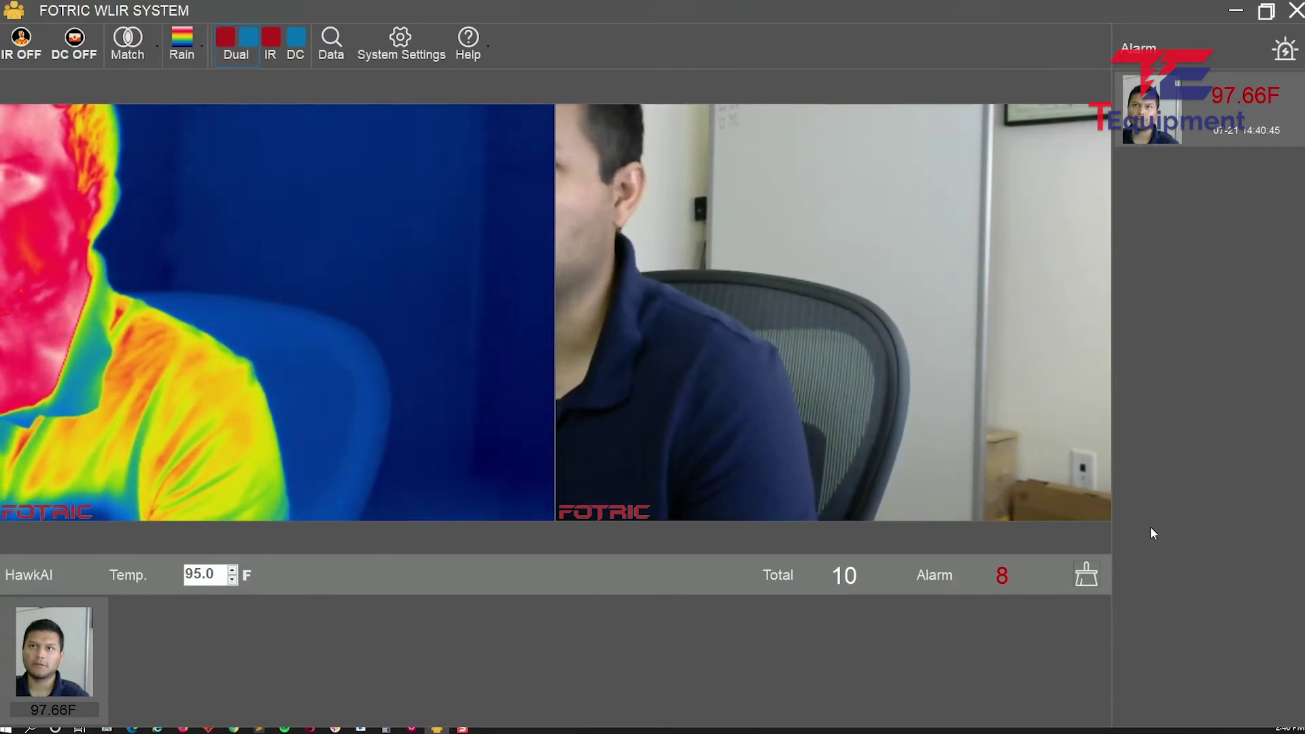
Re-enable privacy mode in System Settings for a thermal-only view and close the dialog.
click(414, 40)
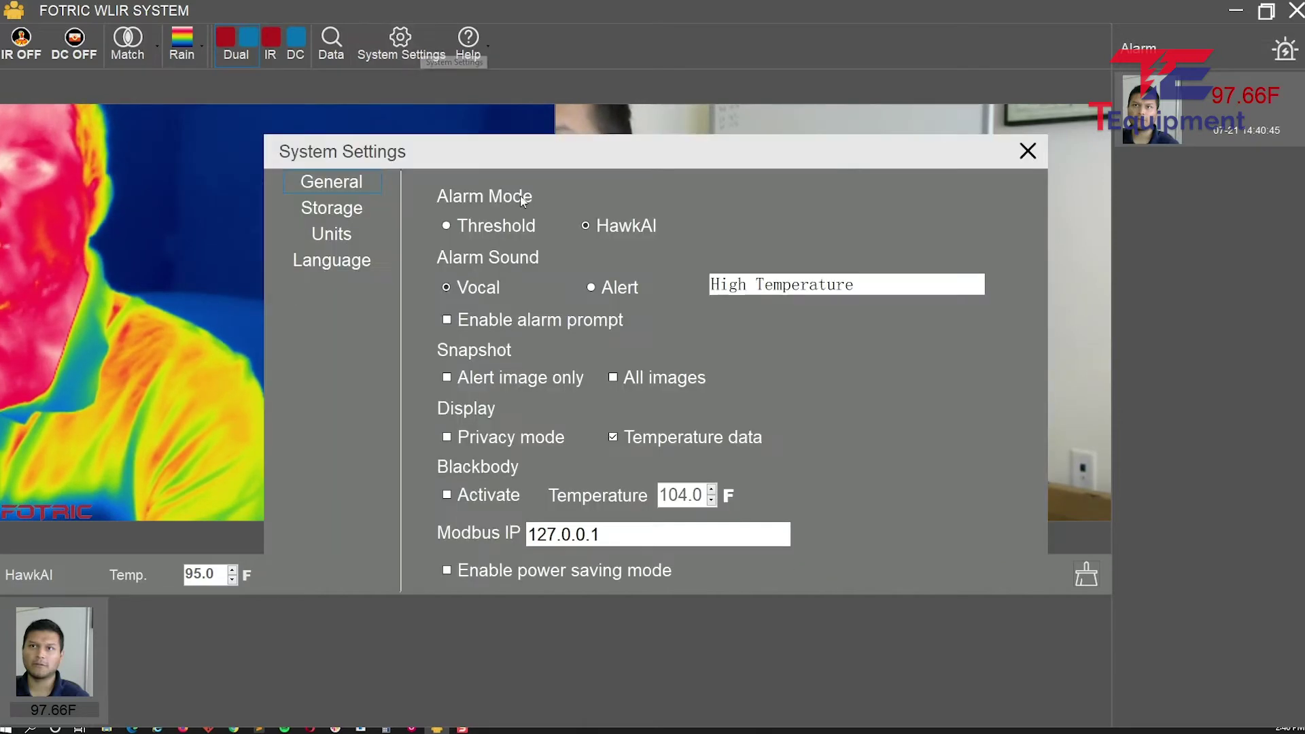
click(537, 437)
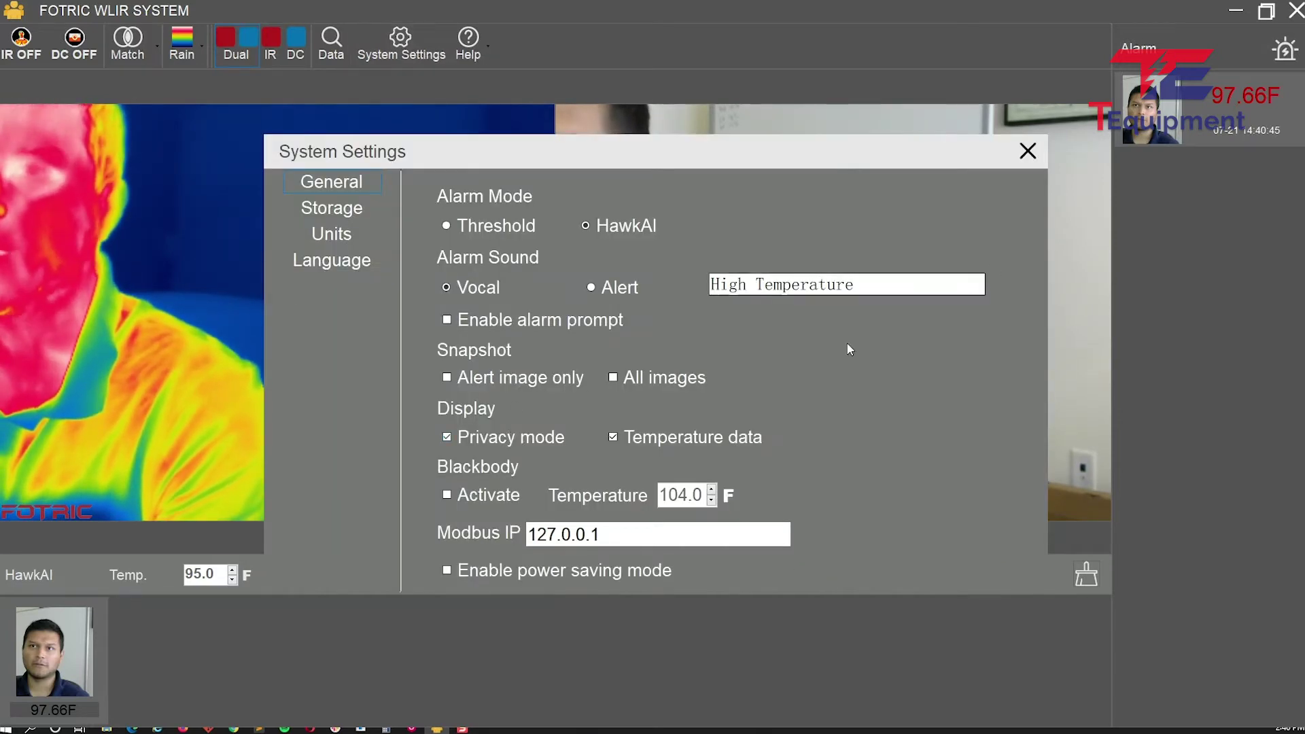
click(1027, 151)
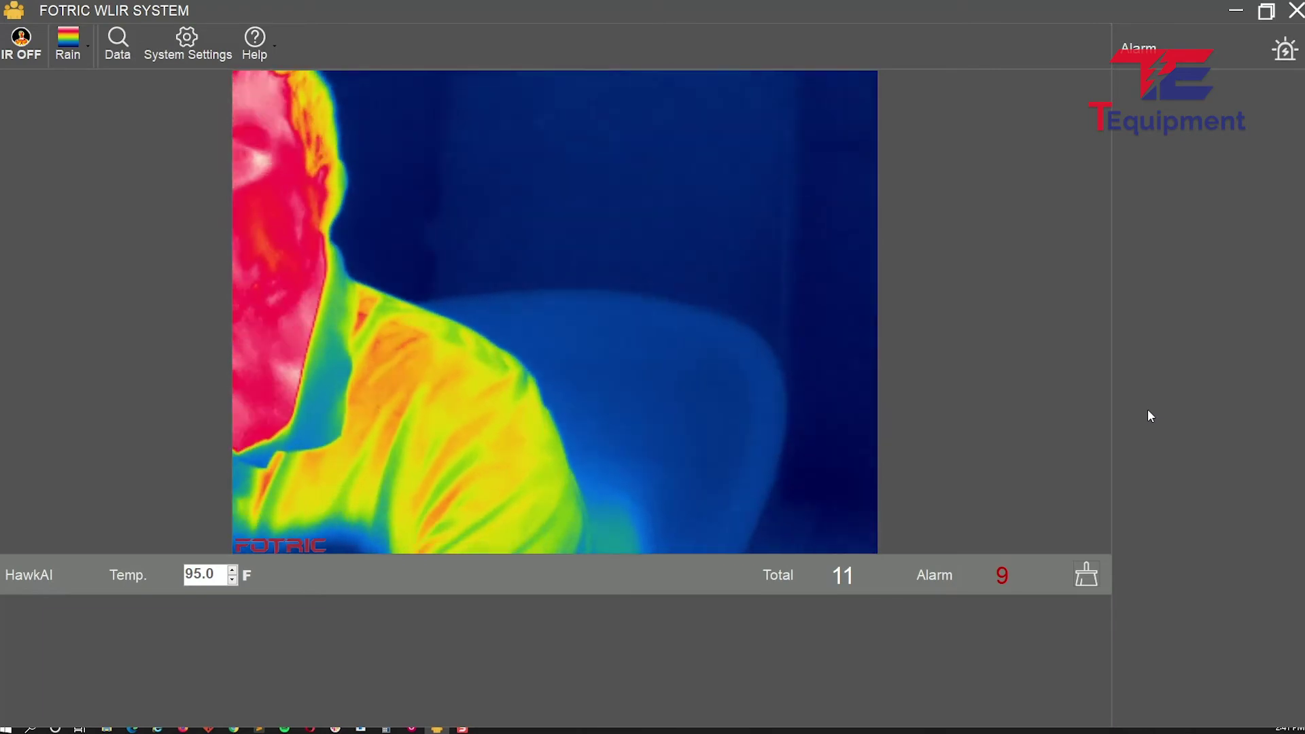
Turn privacy mode off to restore the visible camera feed, then reopen System Settings.
click(218, 54)
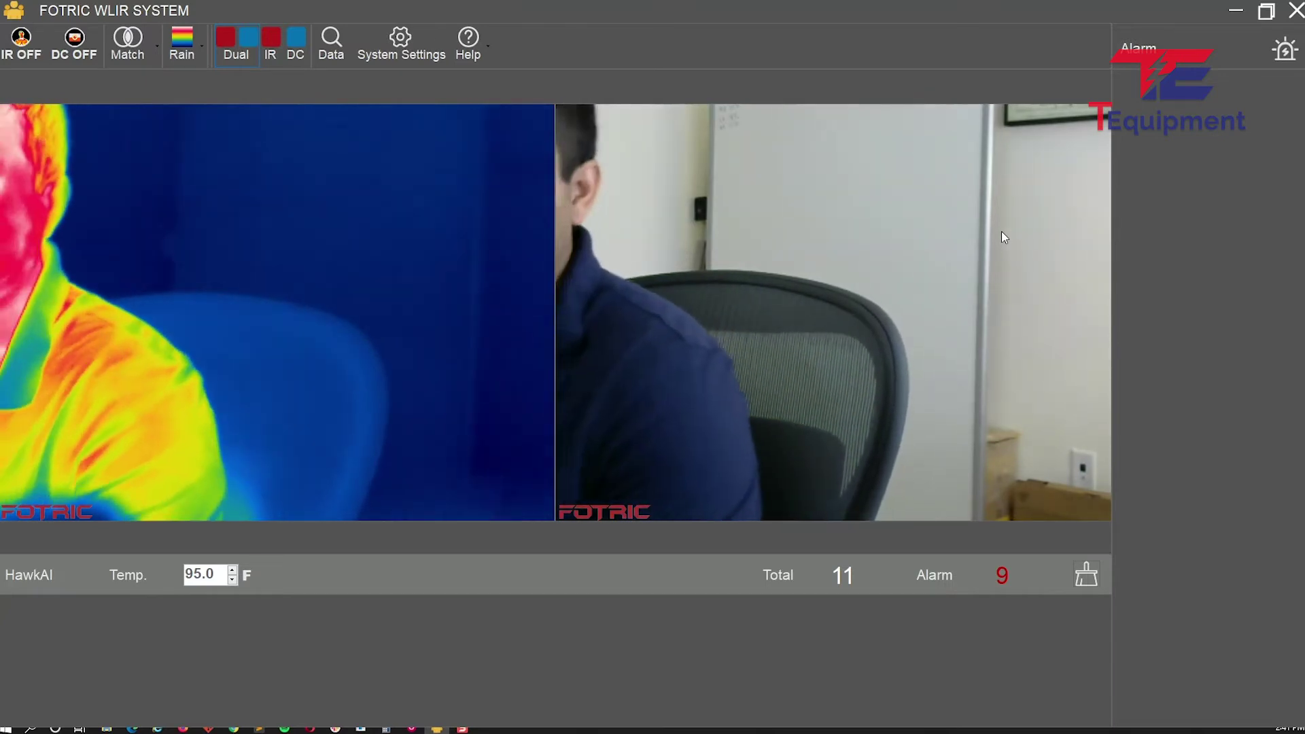
click(401, 47)
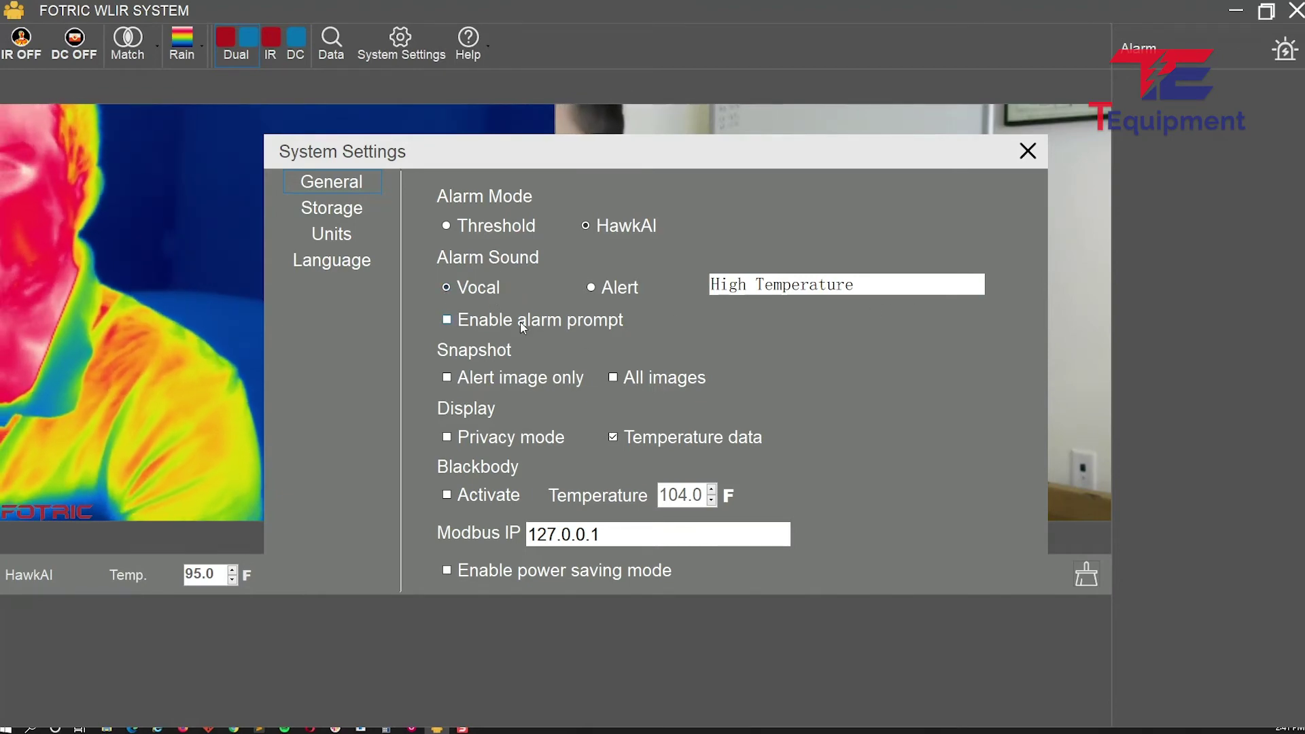
Enable the alarm prompt and privacy mode, disable temperature data display, and close settings.
click(552, 321)
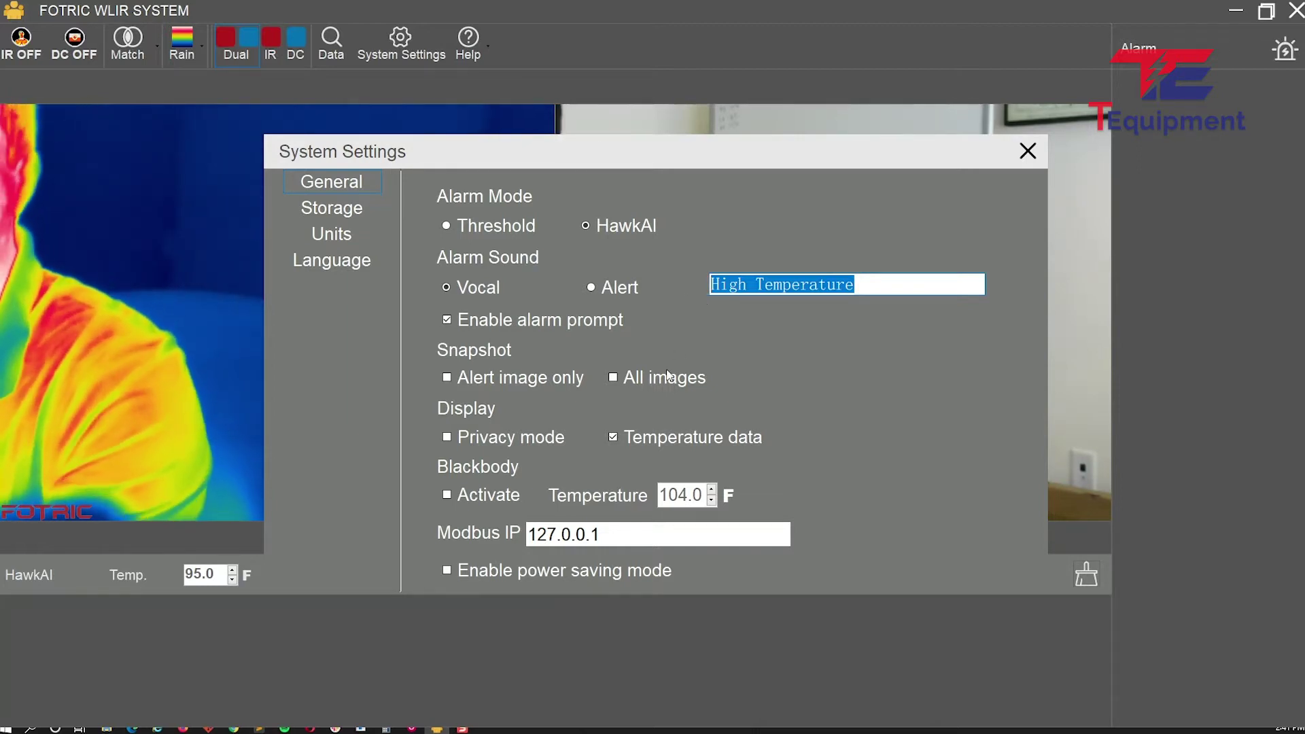
click(479, 441)
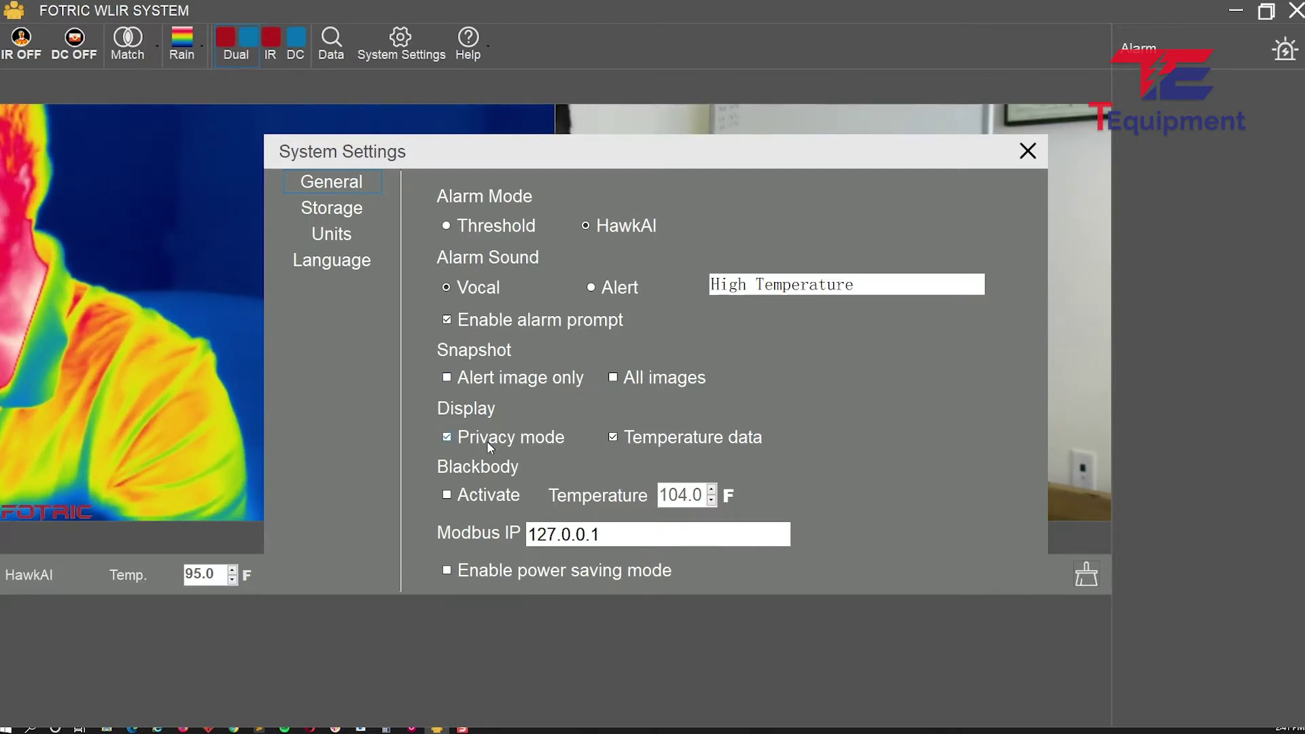
click(693, 443)
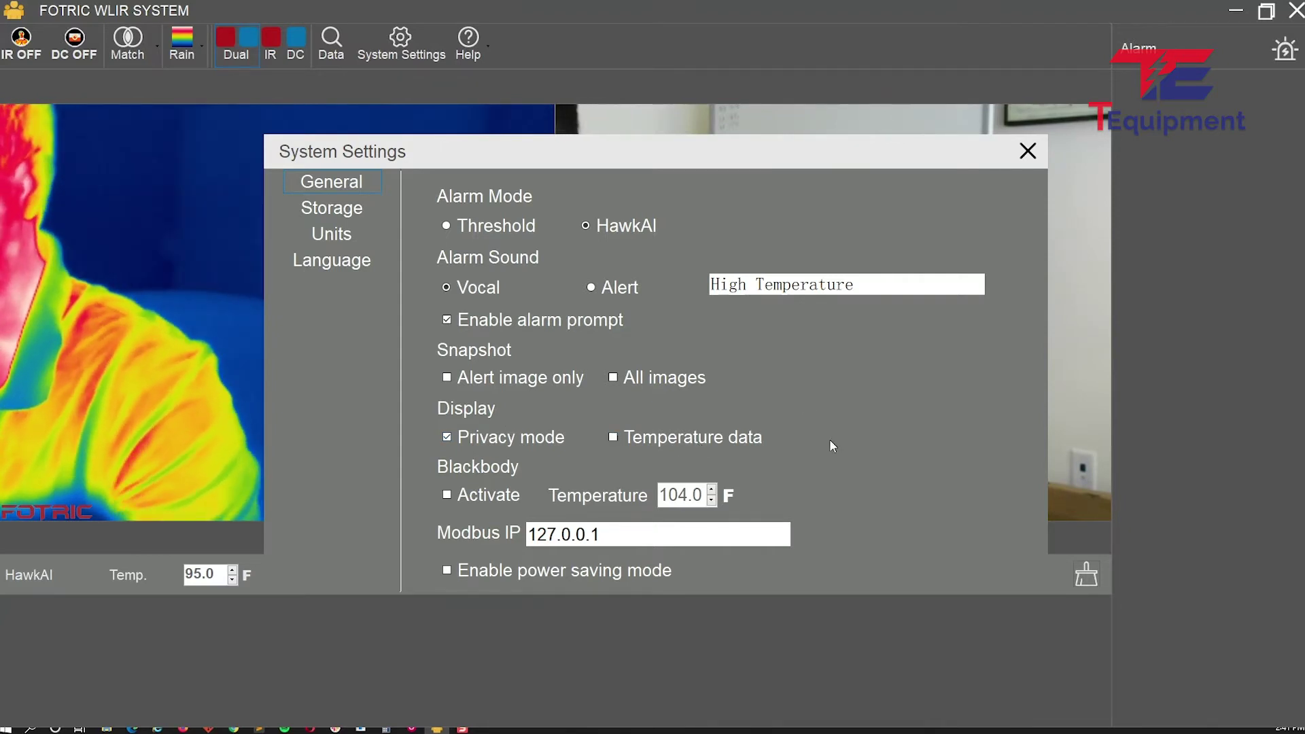
click(1027, 151)
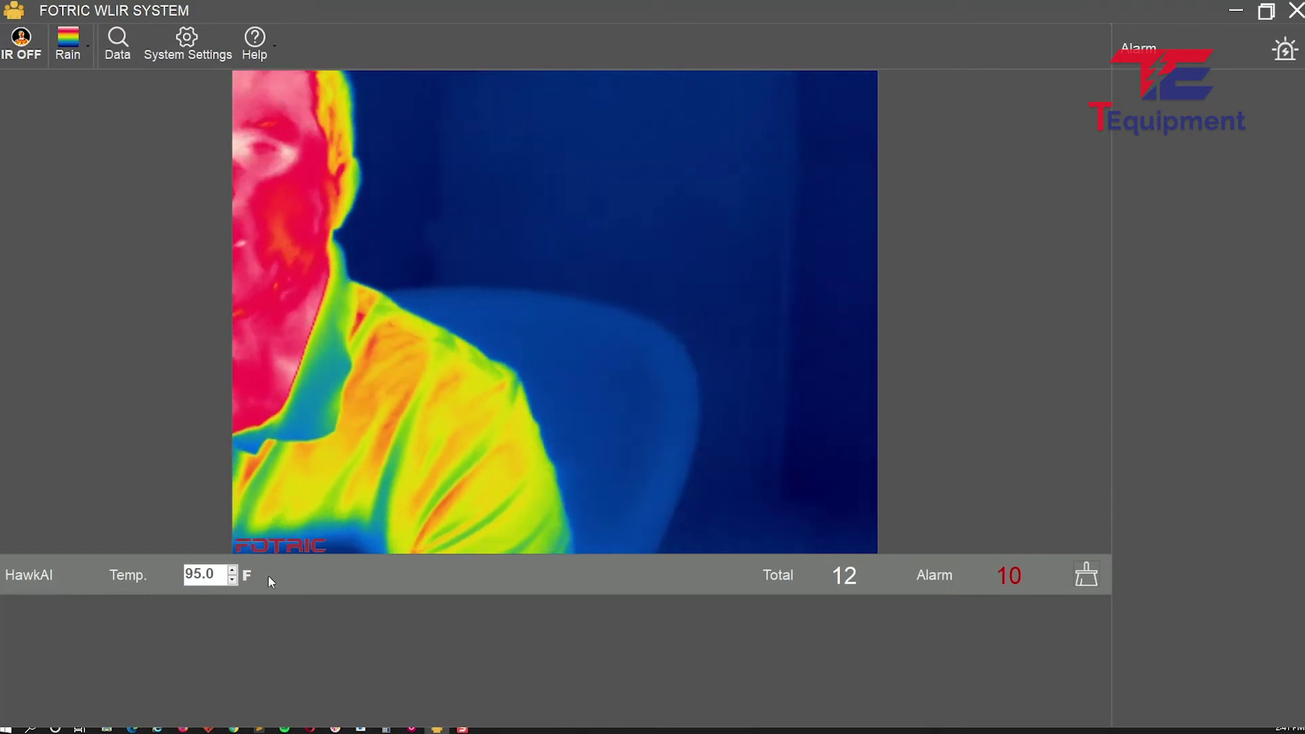
Change the alarm threshold to 100.4 °F, then revert it to 95.0 °F.
double_click(200, 574)
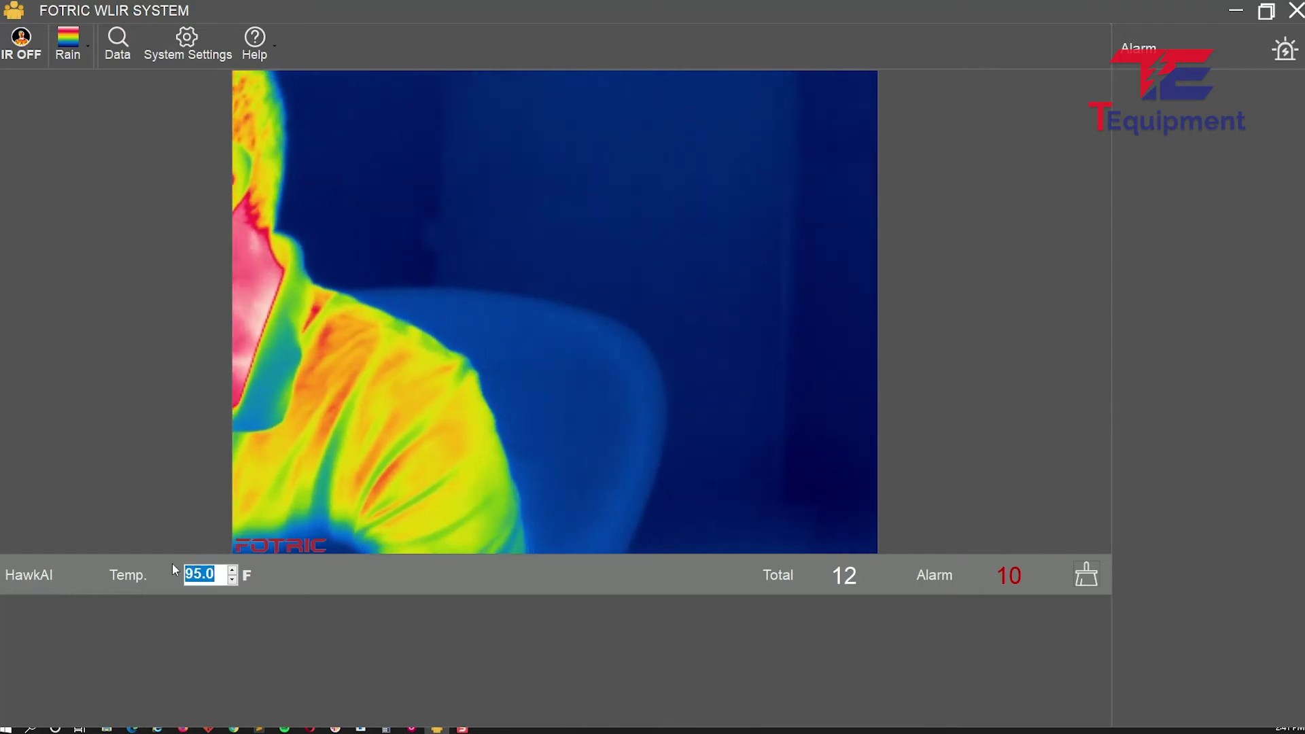
text(100.4)
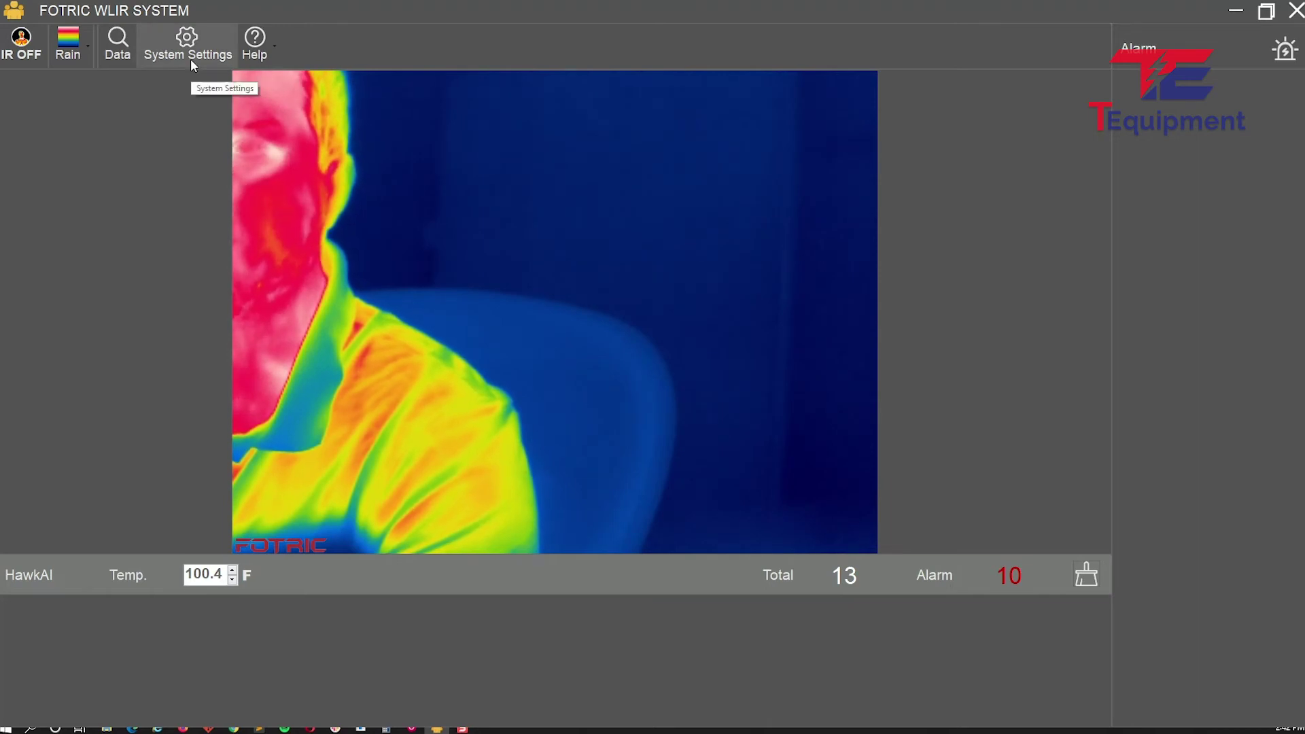
double_click(225, 574)
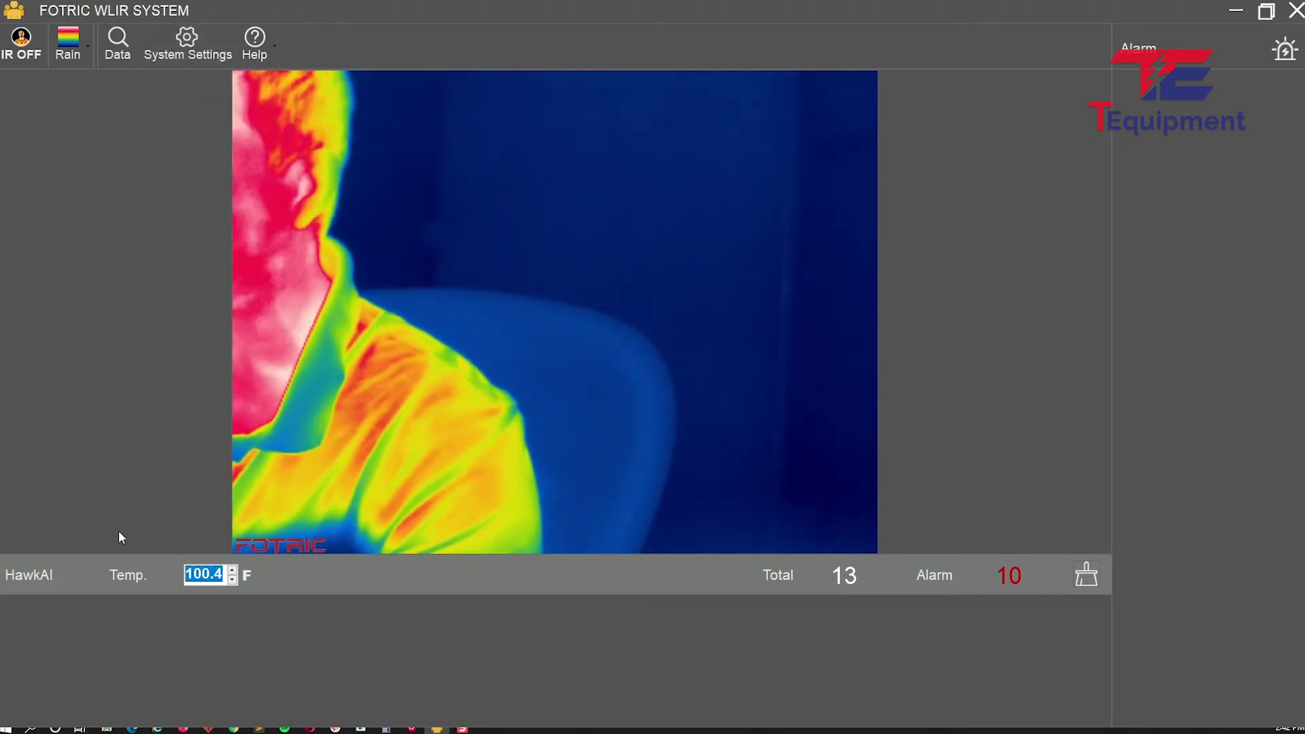
text(95.0)
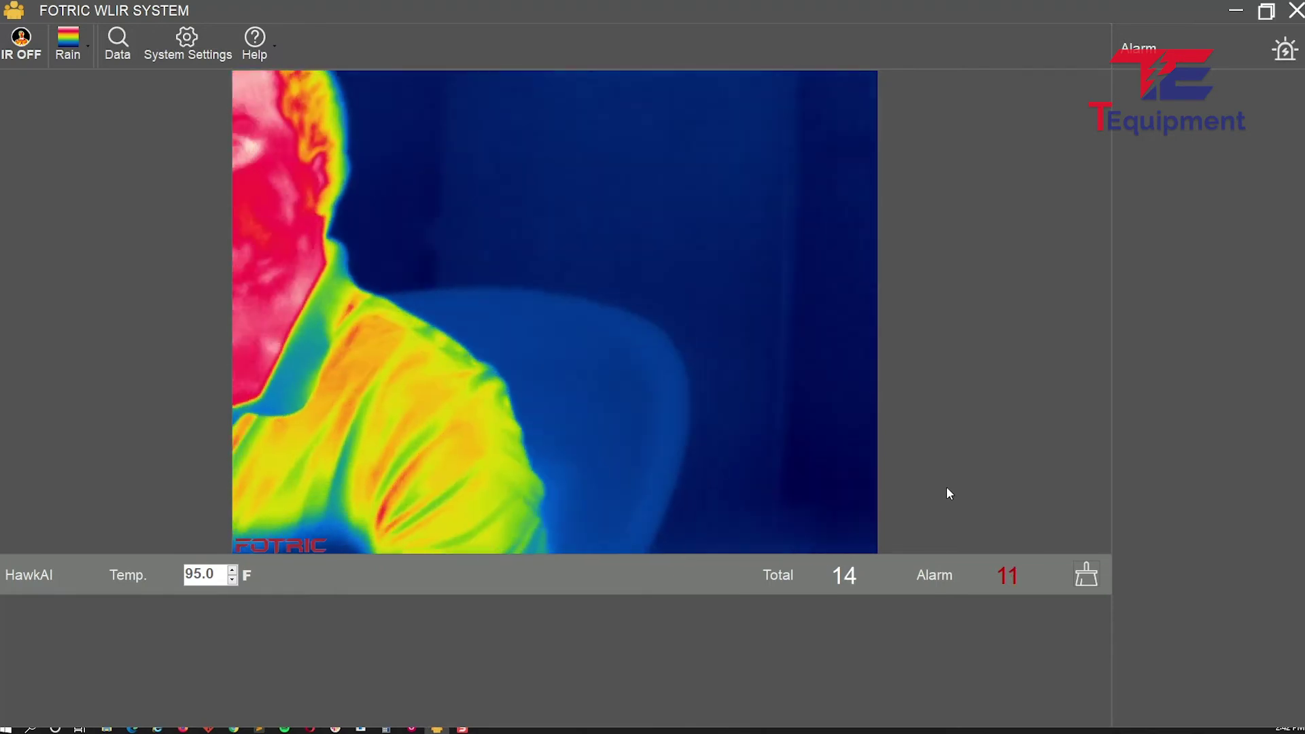
Uncheck Enable alarm prompt on the General page, close, and reopen System Settings.
click(171, 53)
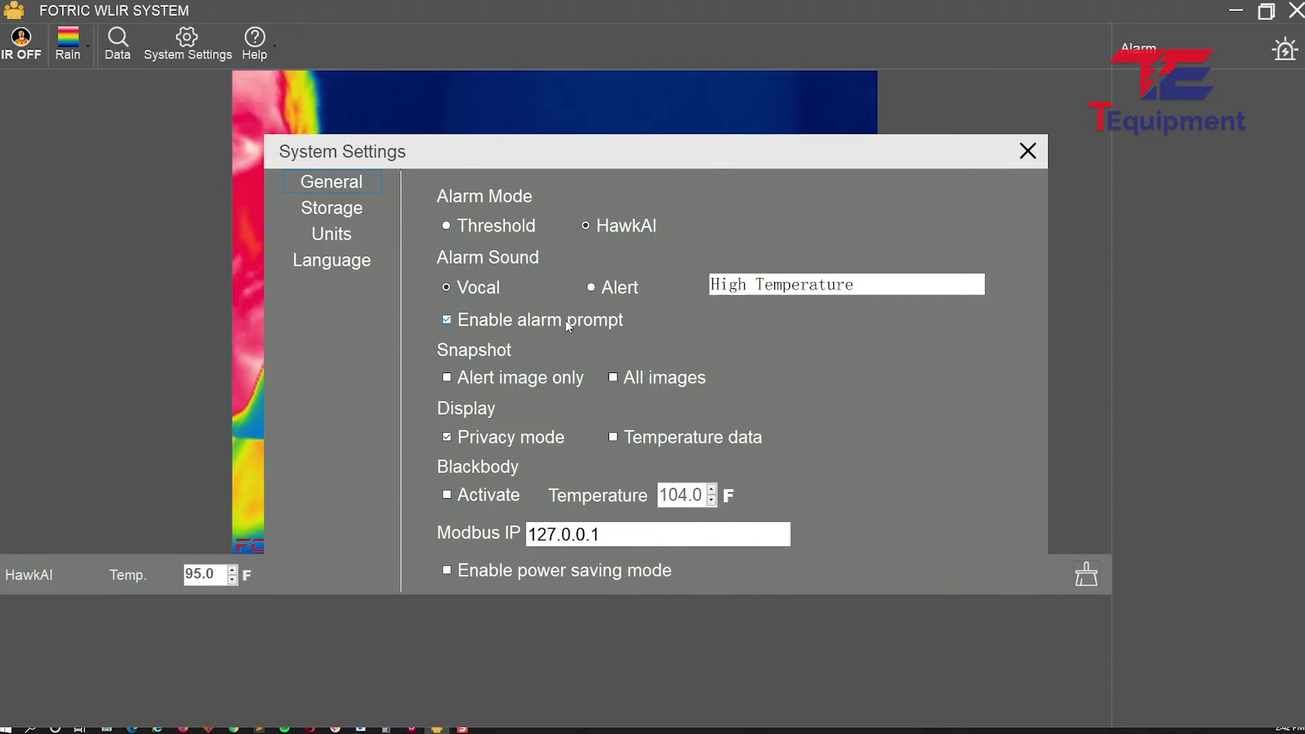
click(450, 320)
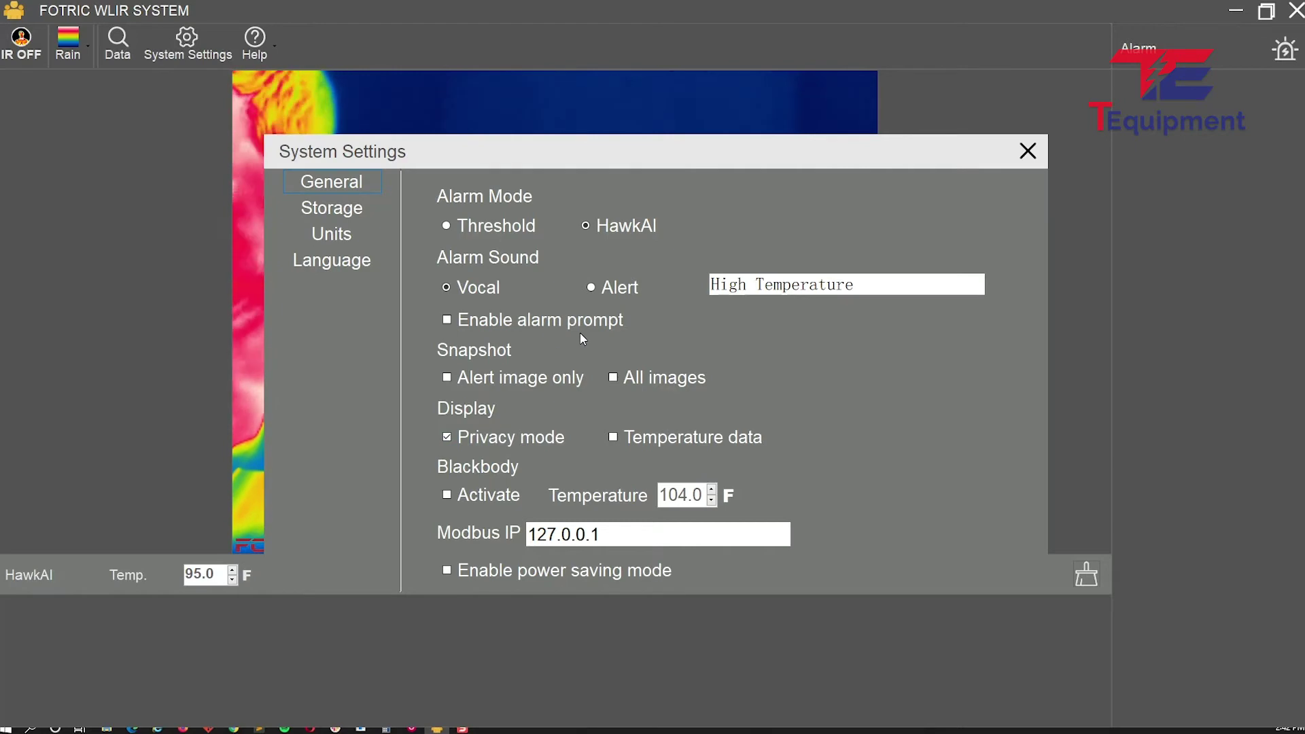
click(1028, 152)
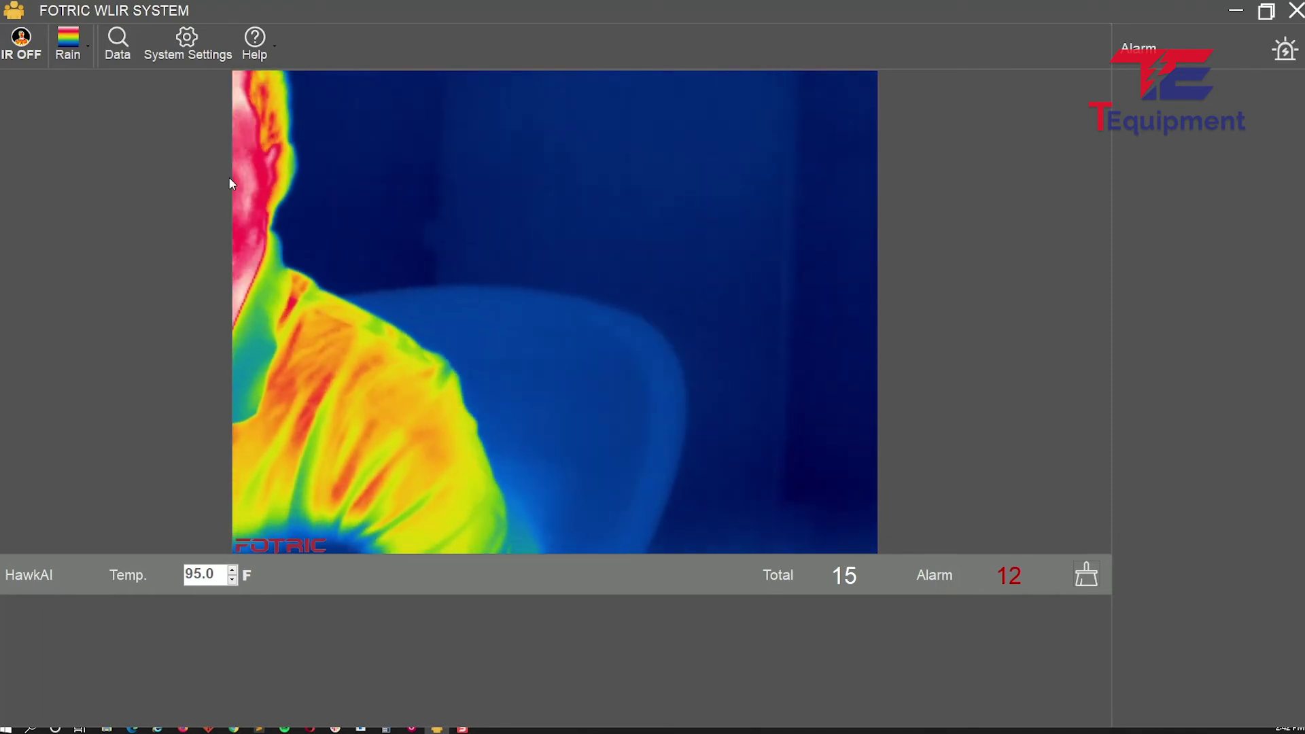
click(182, 39)
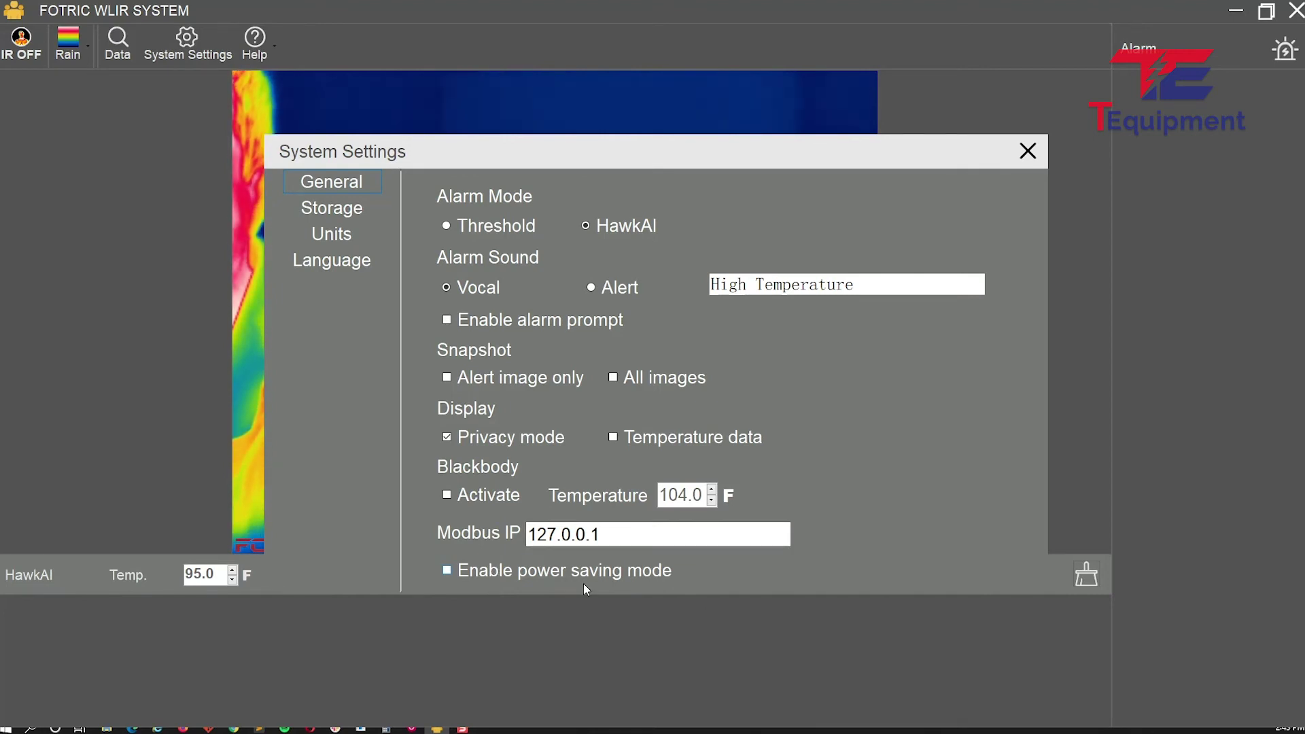
Close System Settings and replace the 95.0 alarm threshold with 100.4 °F, fixing the mistyped 110.4.
click(1028, 152)
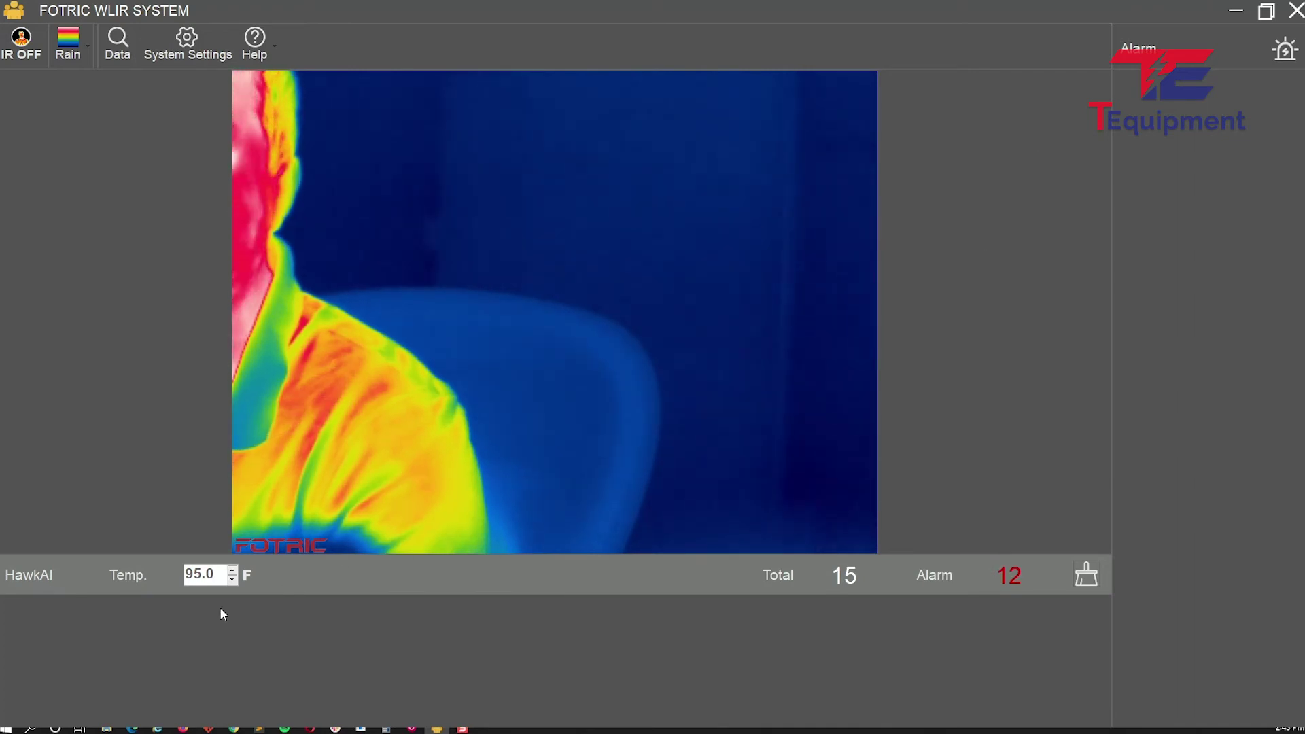
double_click(201, 575)
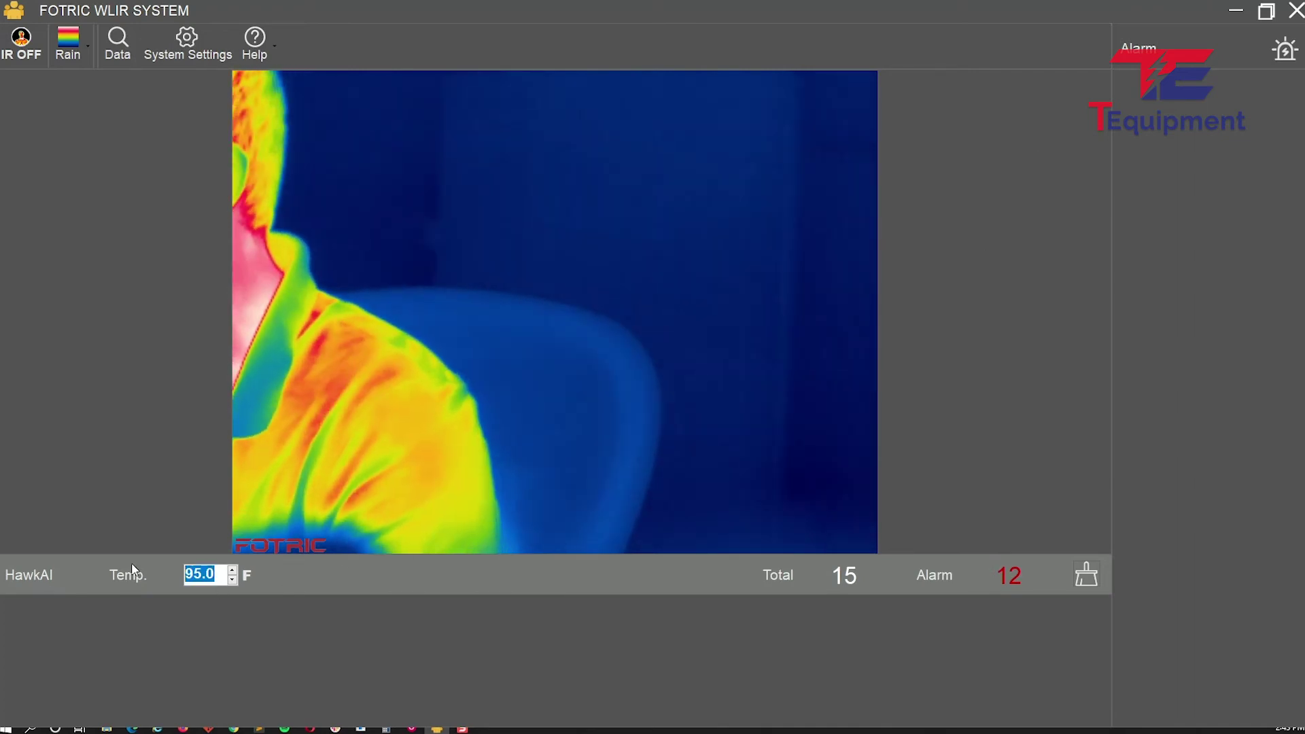
text(110.4)
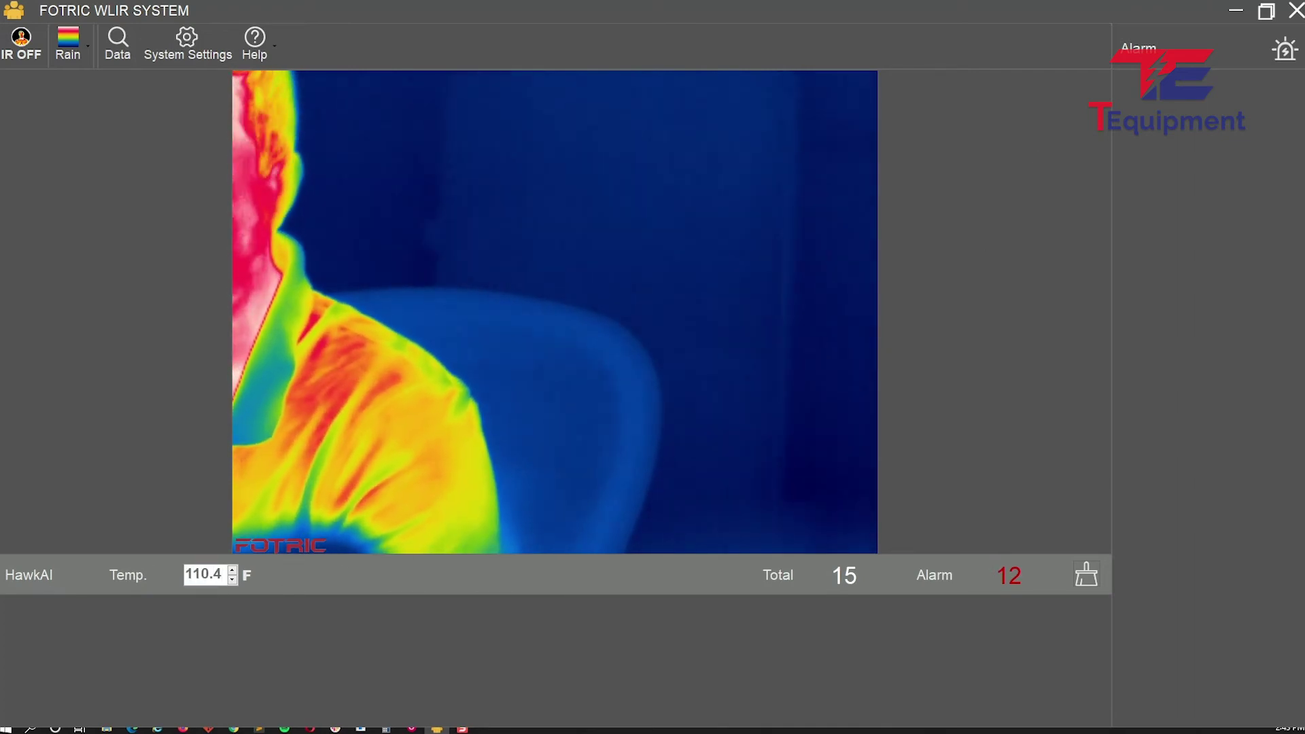
click(191, 575)
key(Delete)
text(0)
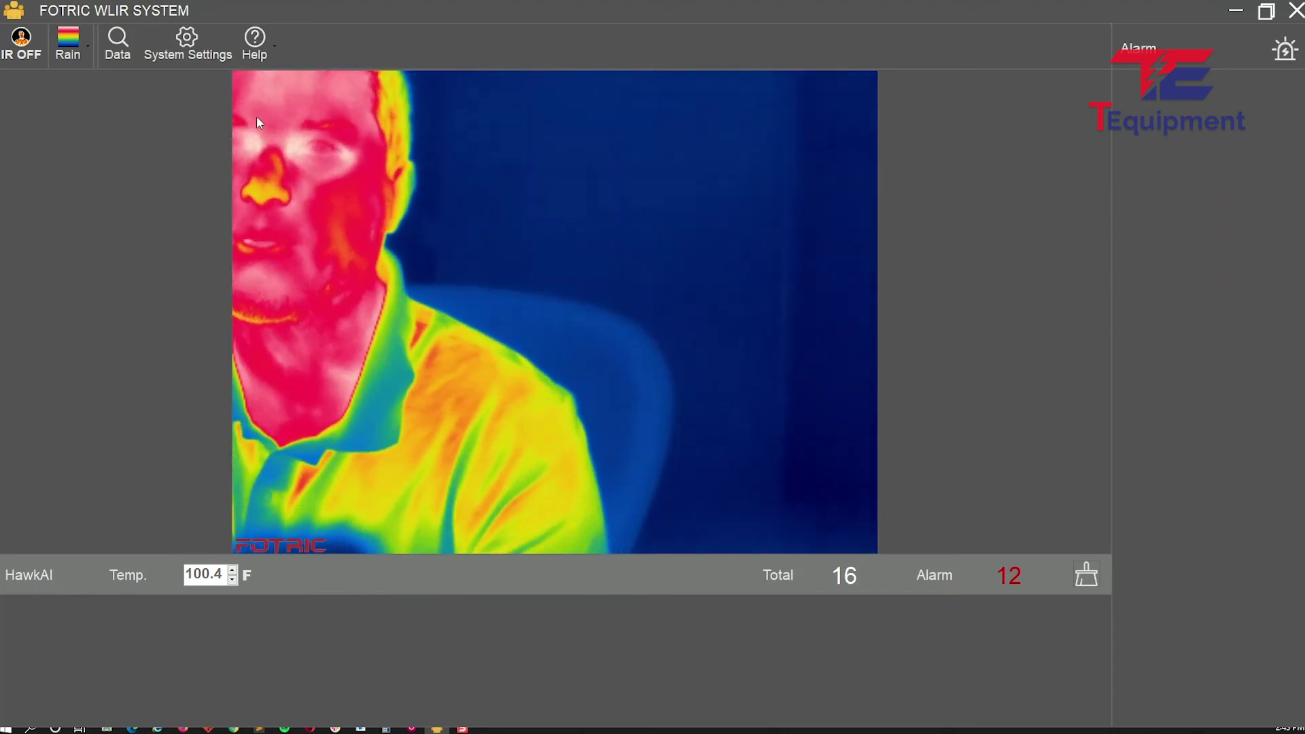
Turn on the Temperature data display in General system settings.
click(187, 44)
click(690, 439)
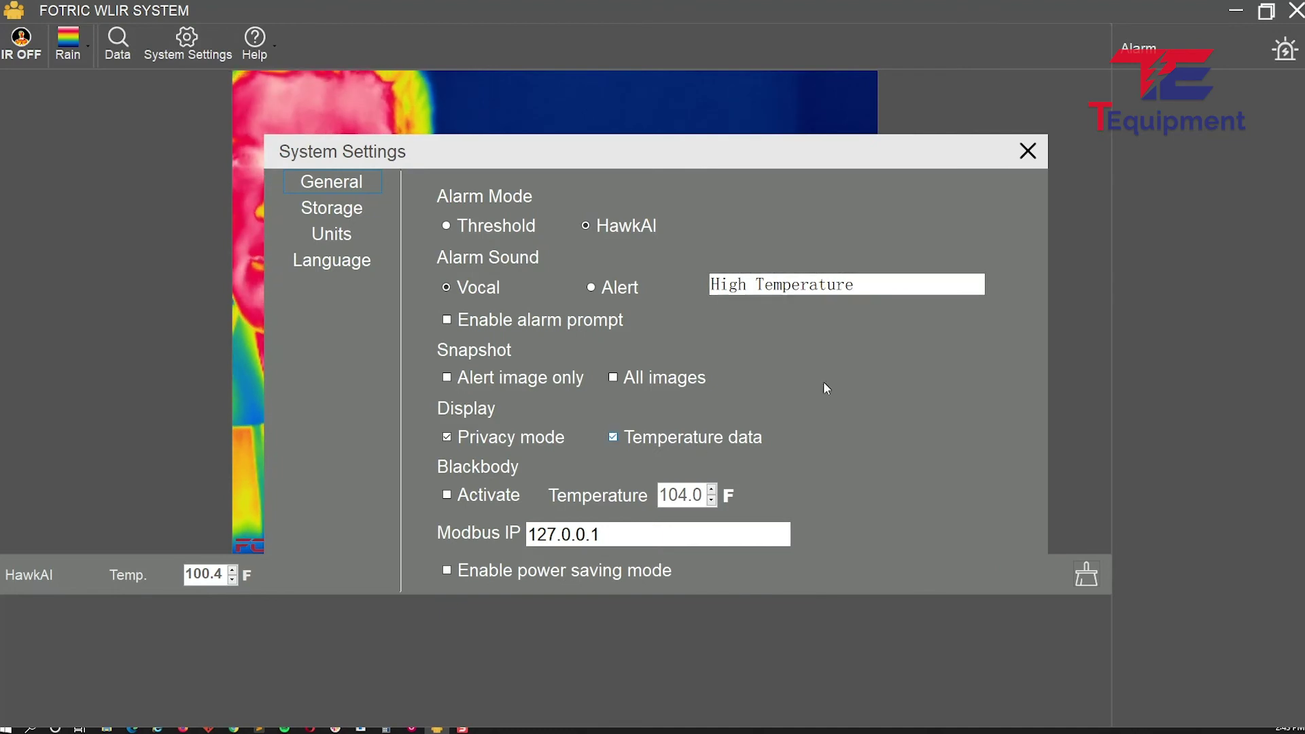
click(1029, 155)
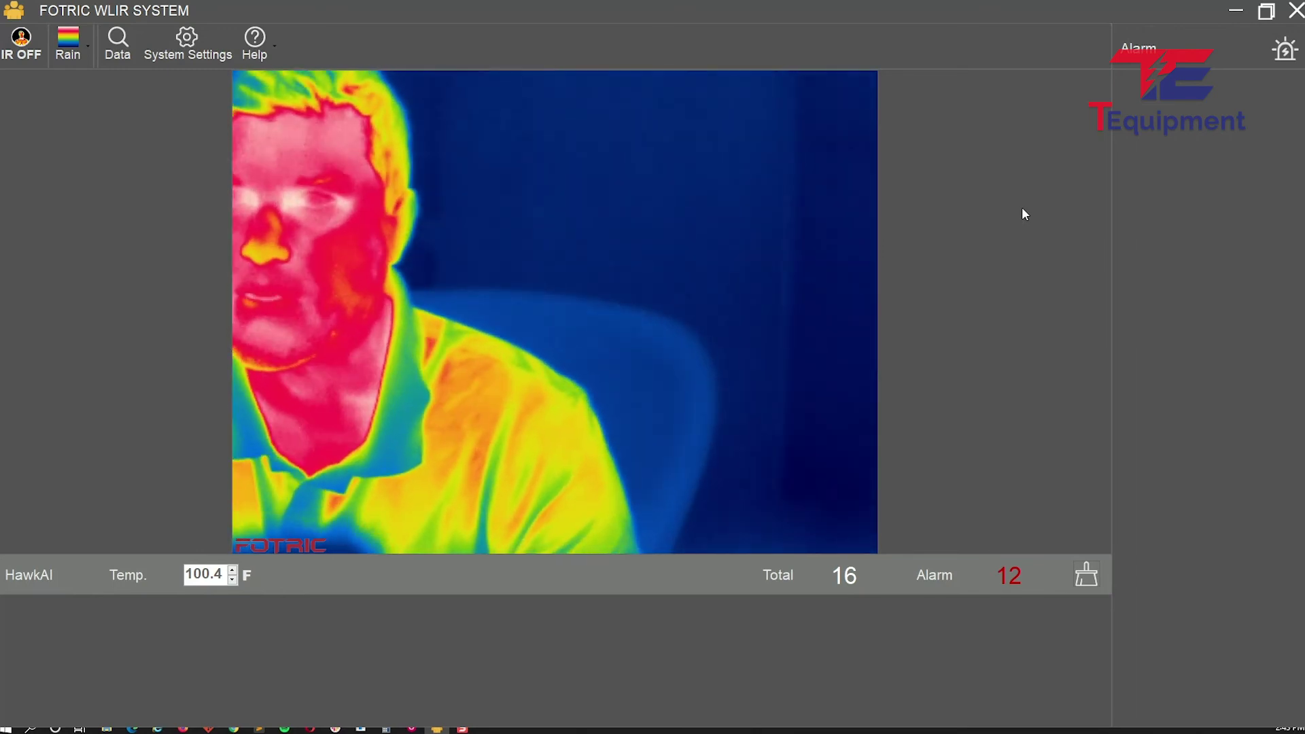
Set the interface font to size 28 under Units settings and confirm.
click(227, 45)
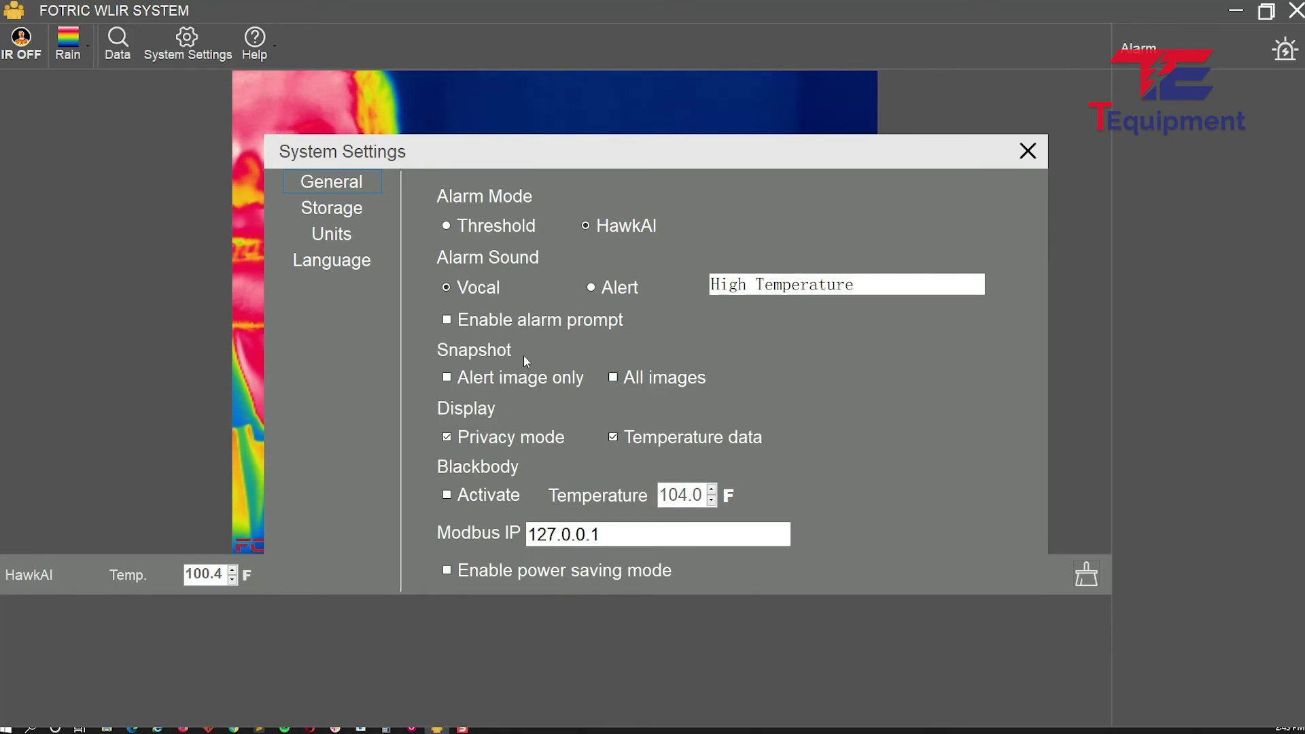
click(345, 235)
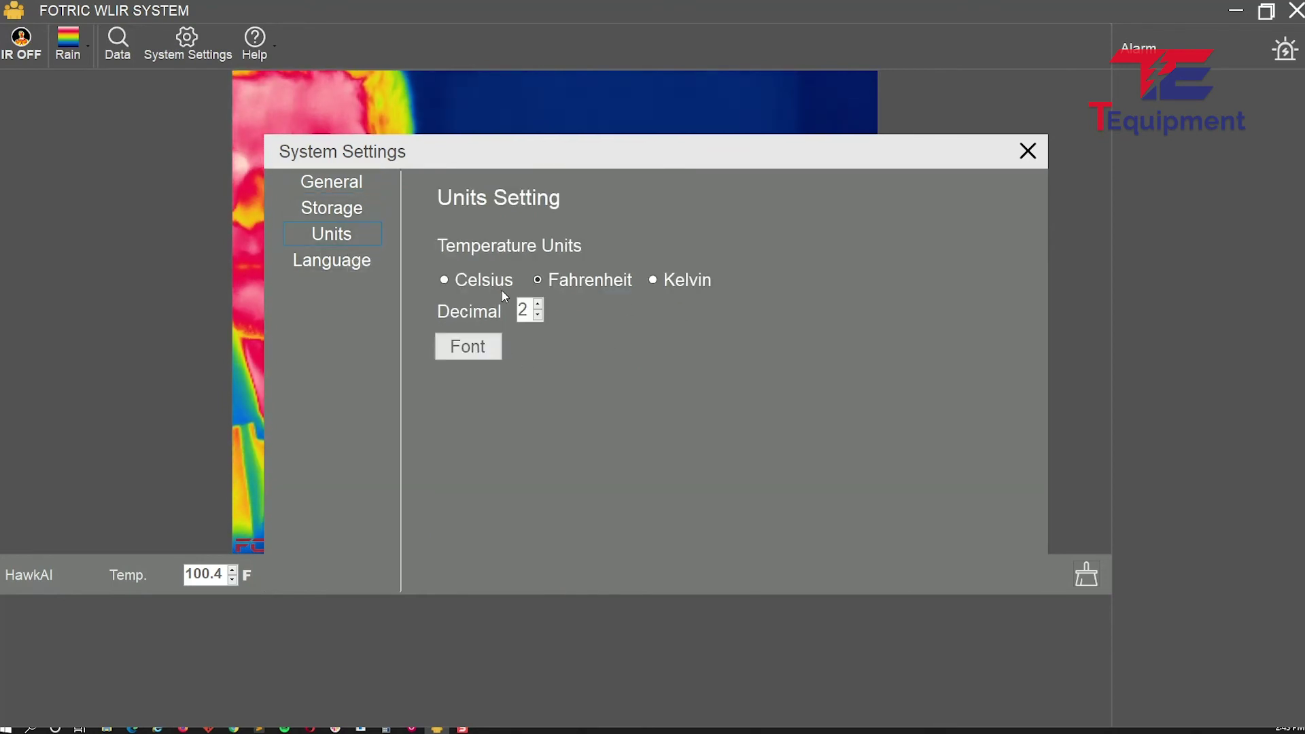
click(470, 348)
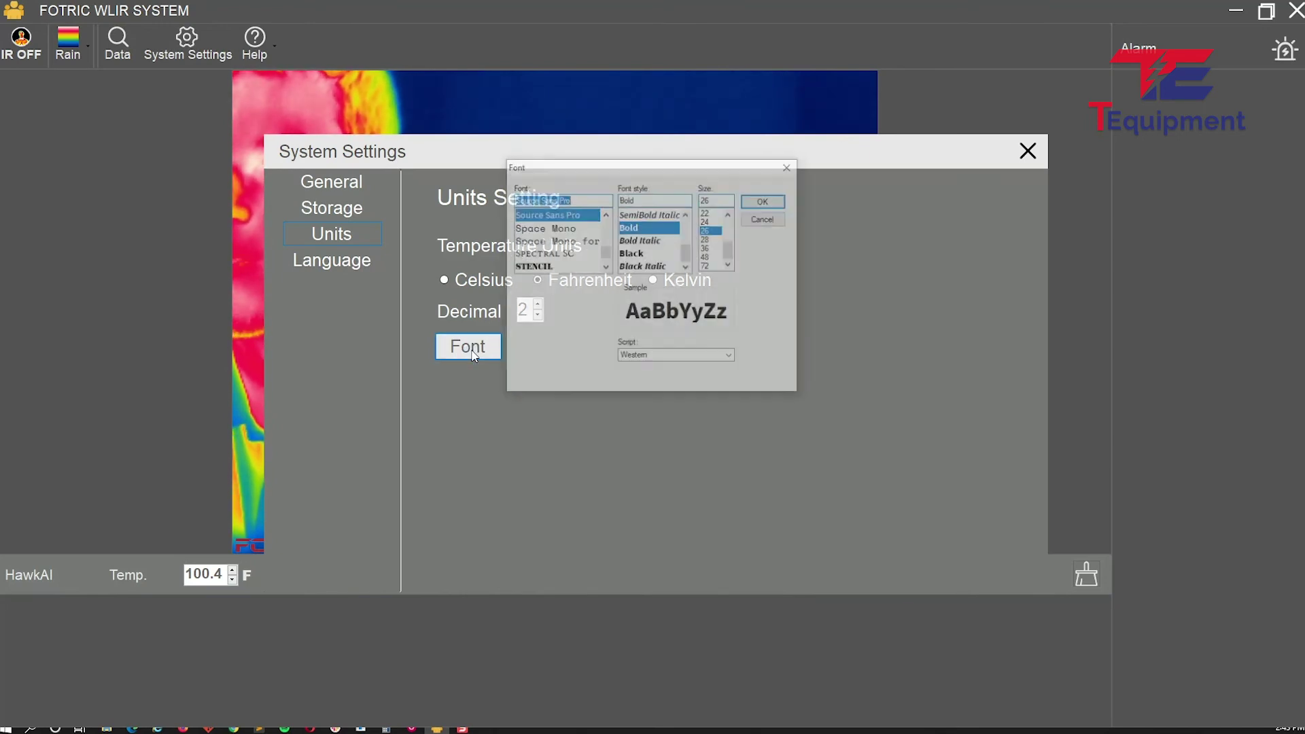
click(710, 240)
click(764, 203)
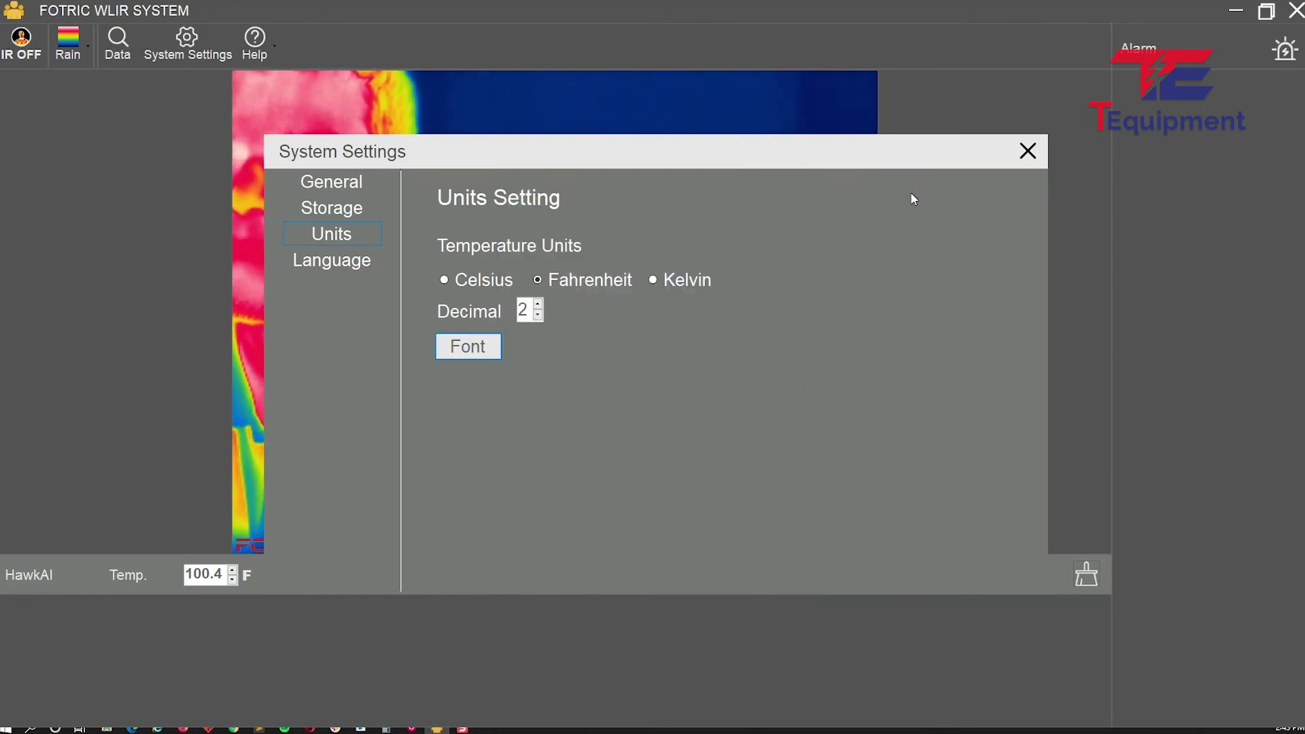
click(1029, 151)
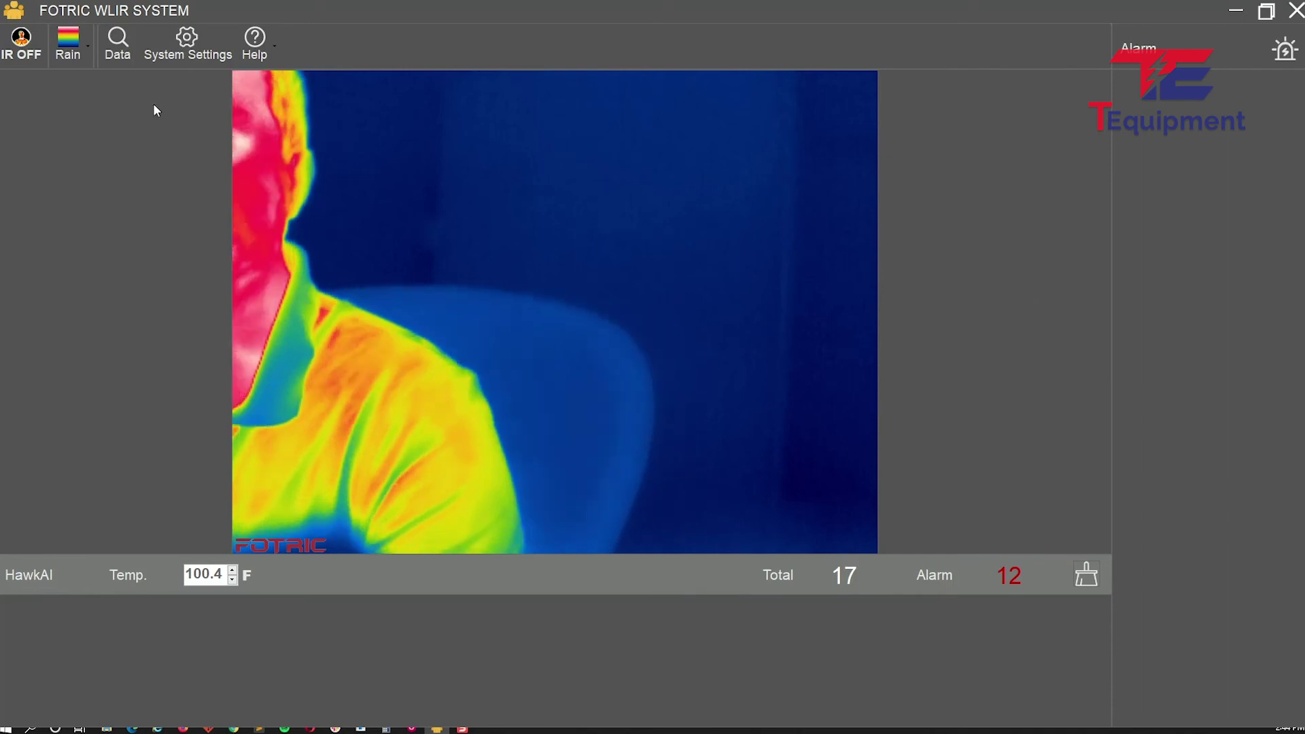
click(127, 49)
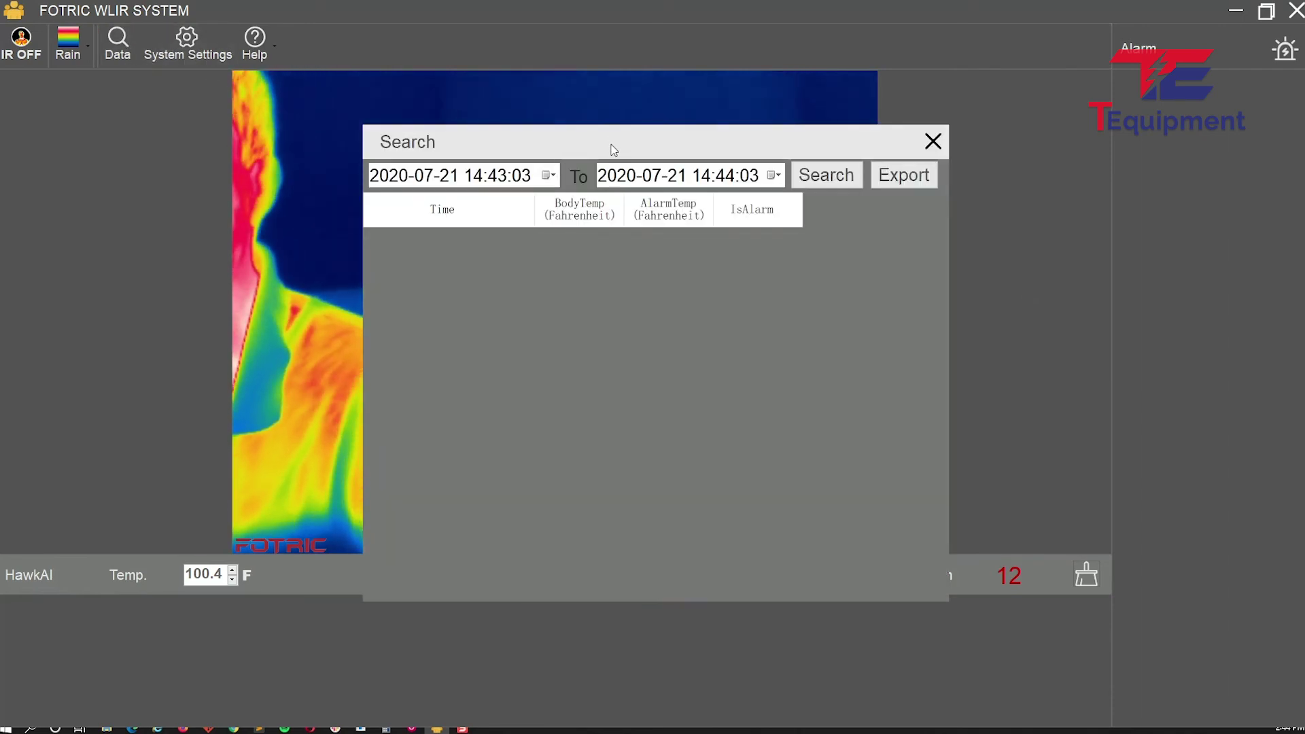
click(804, 182)
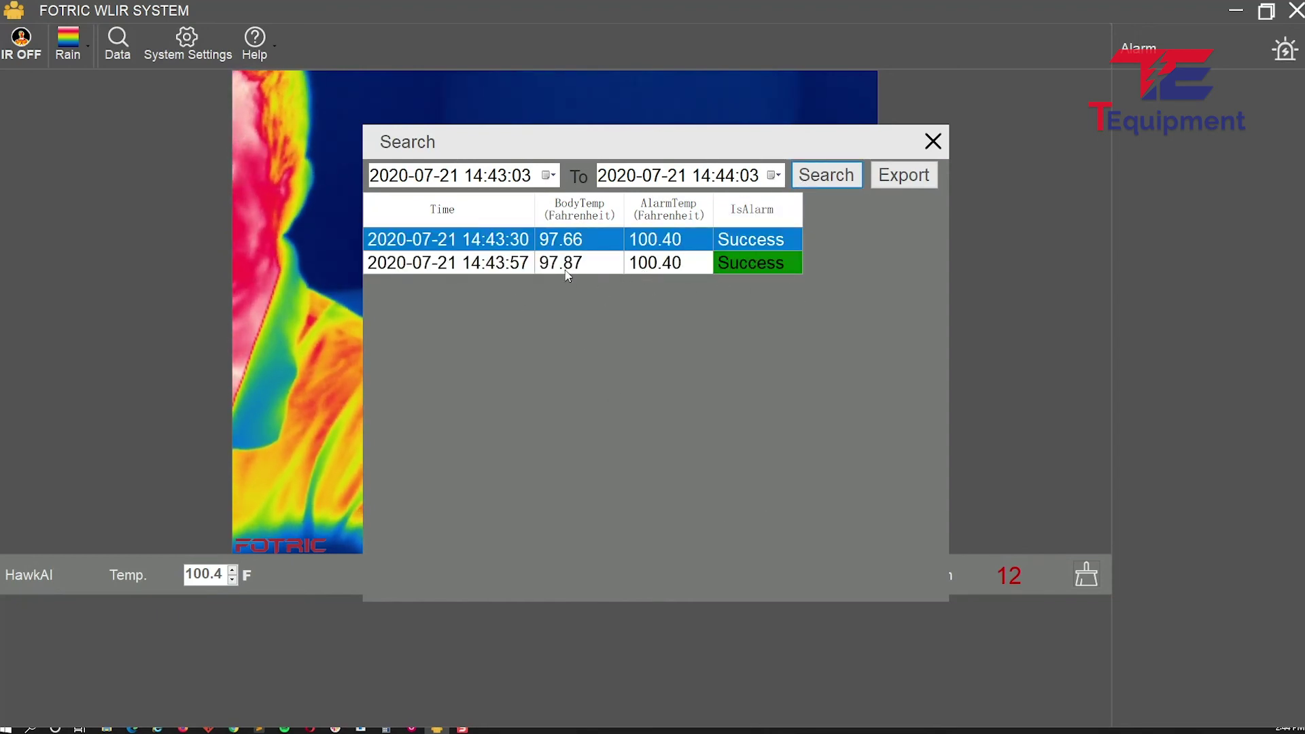
click(498, 176)
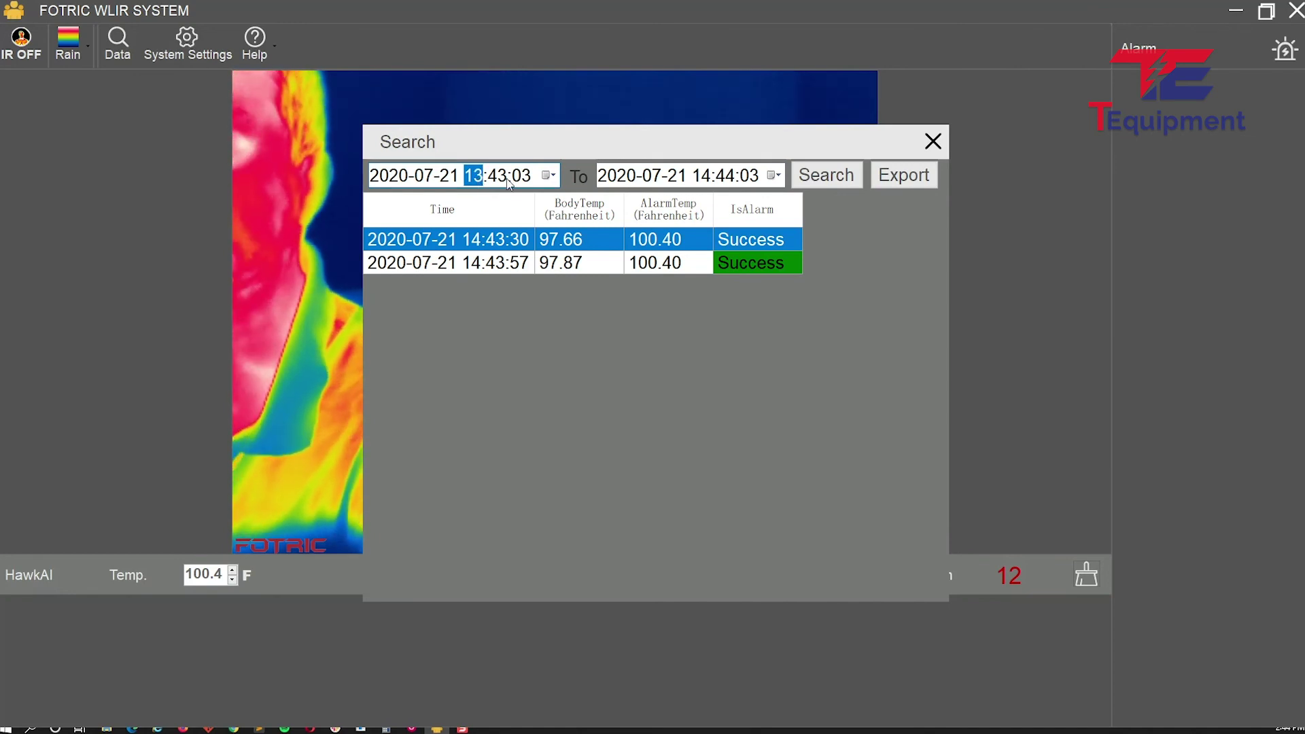
click(837, 188)
scroll(755, 374, down, 1)
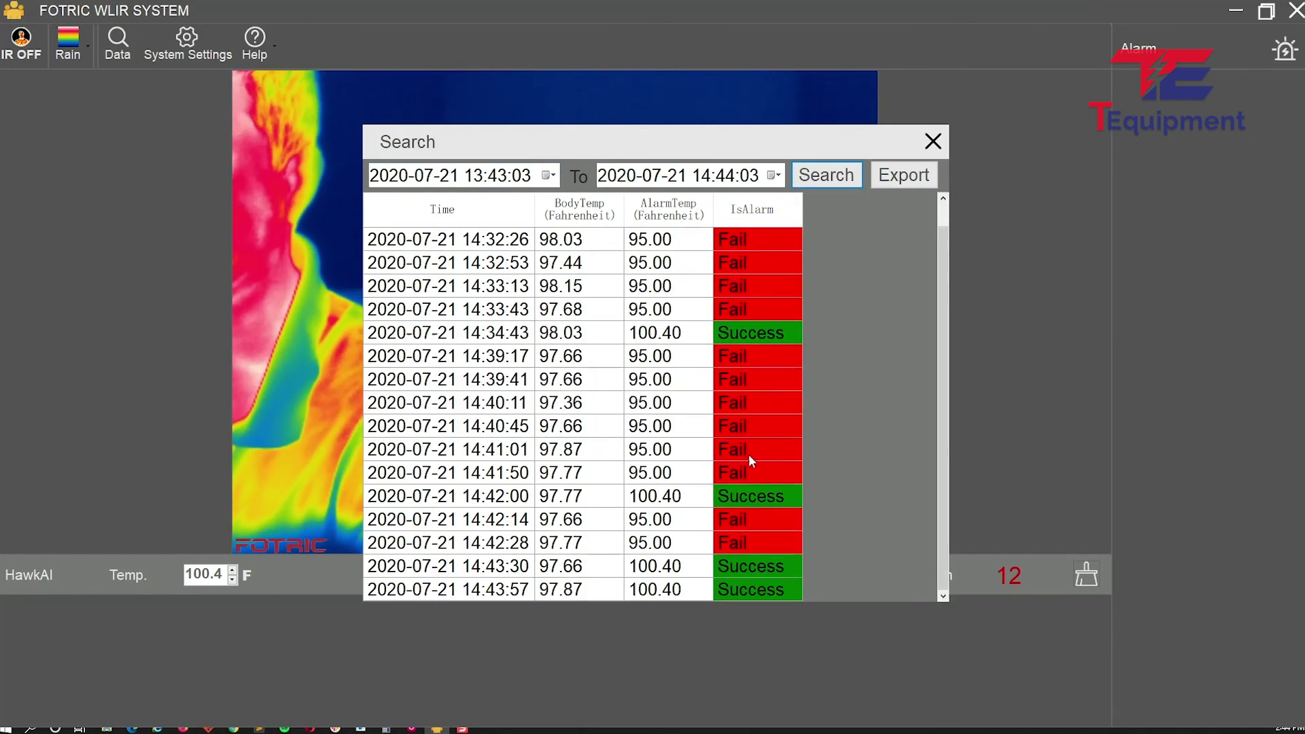
drag(727, 564, 760, 281)
click(760, 286)
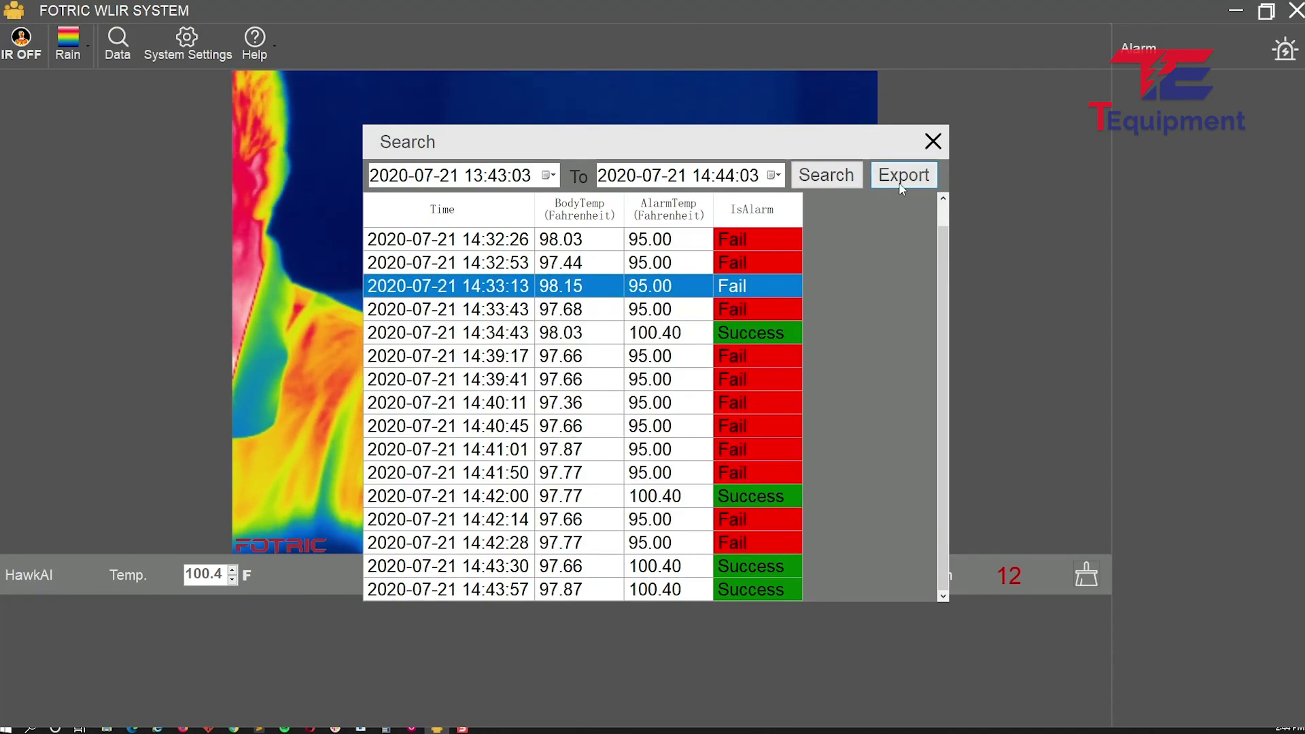
click(933, 141)
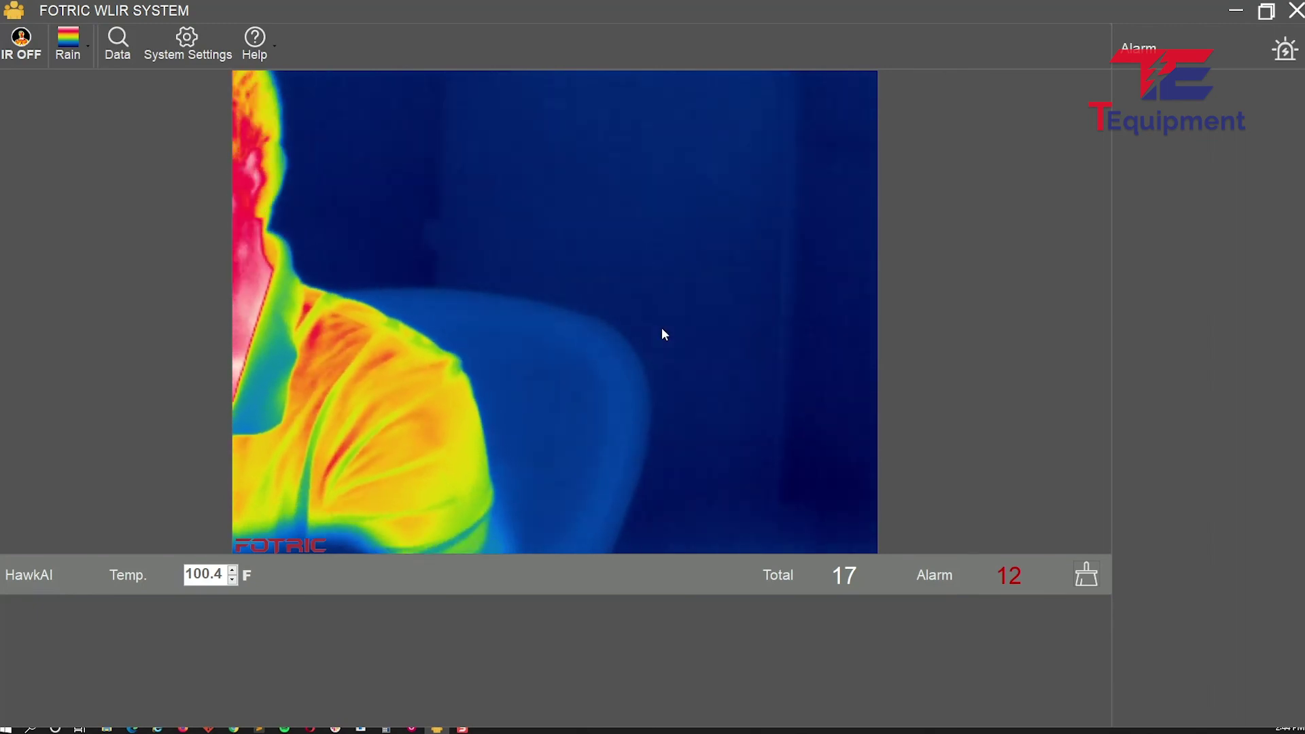
right_click(543, 324)
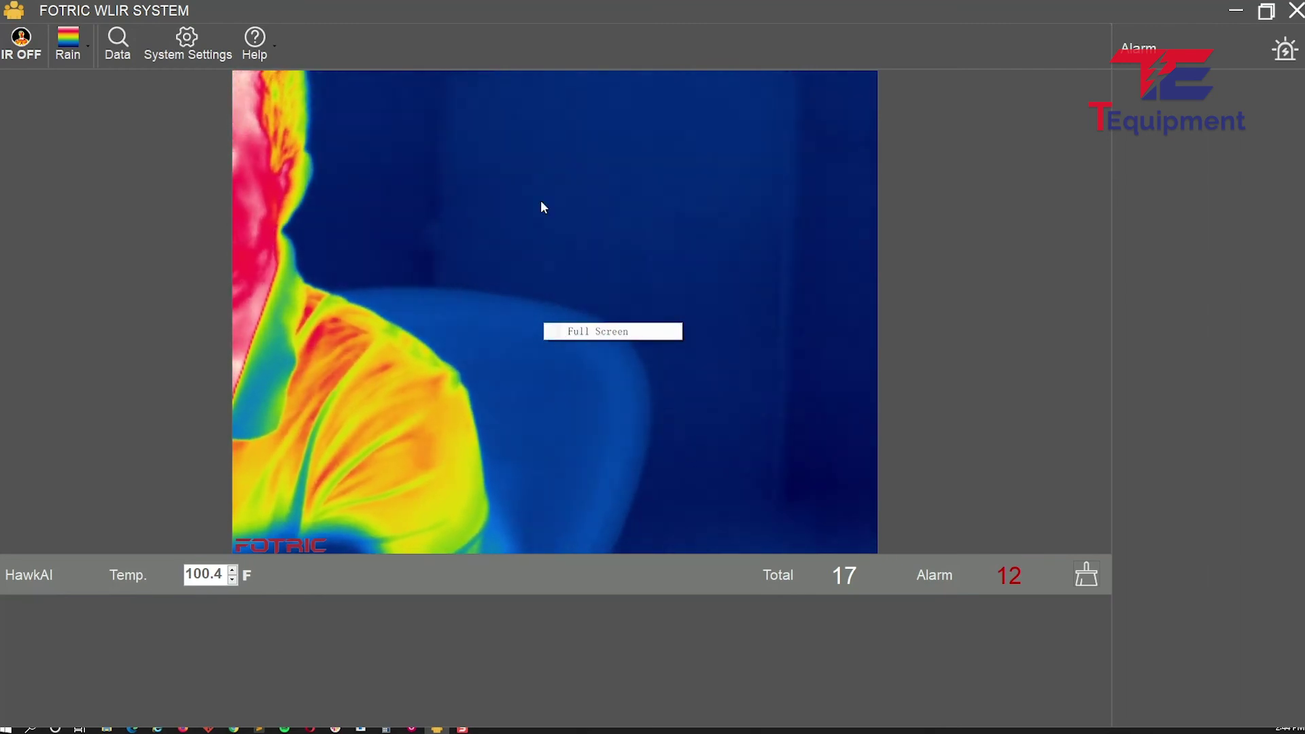
click(1258, 248)
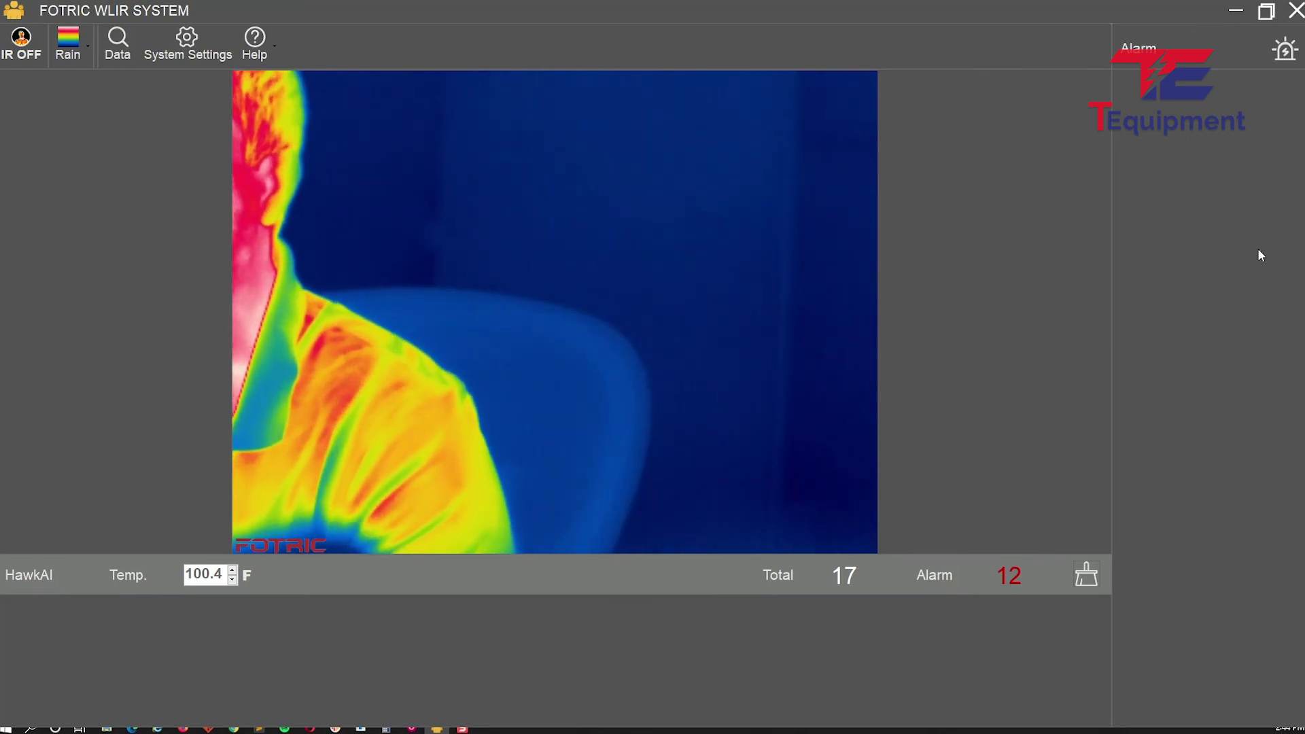